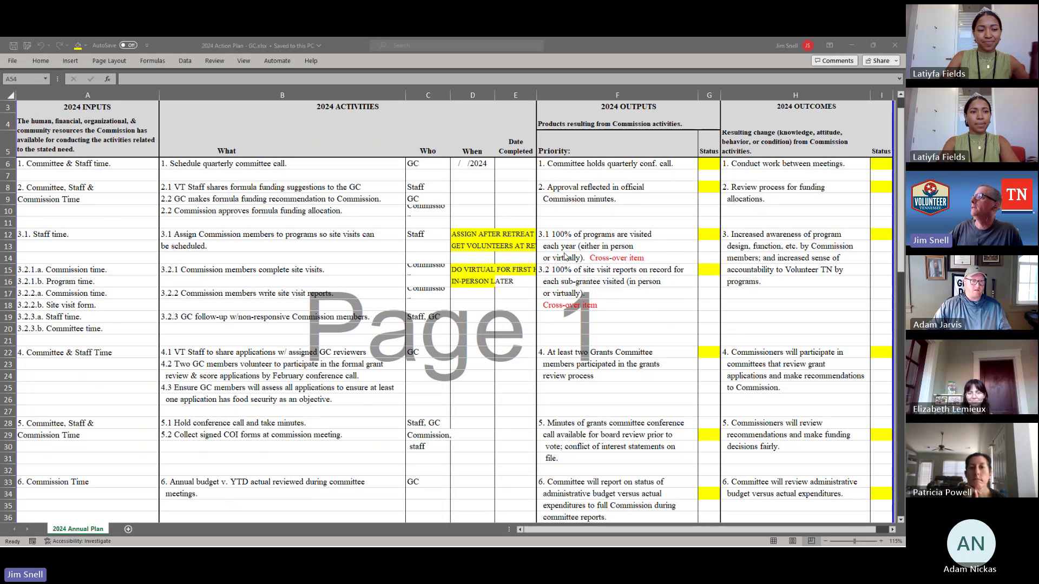
Step: Look over the Grants Committee action plan and check the meeting agenda on the public meeting notice web page
{"action": "scroll", "coordinate": [564, 255], "scroll_direction": "up", "scroll_amount": 1}
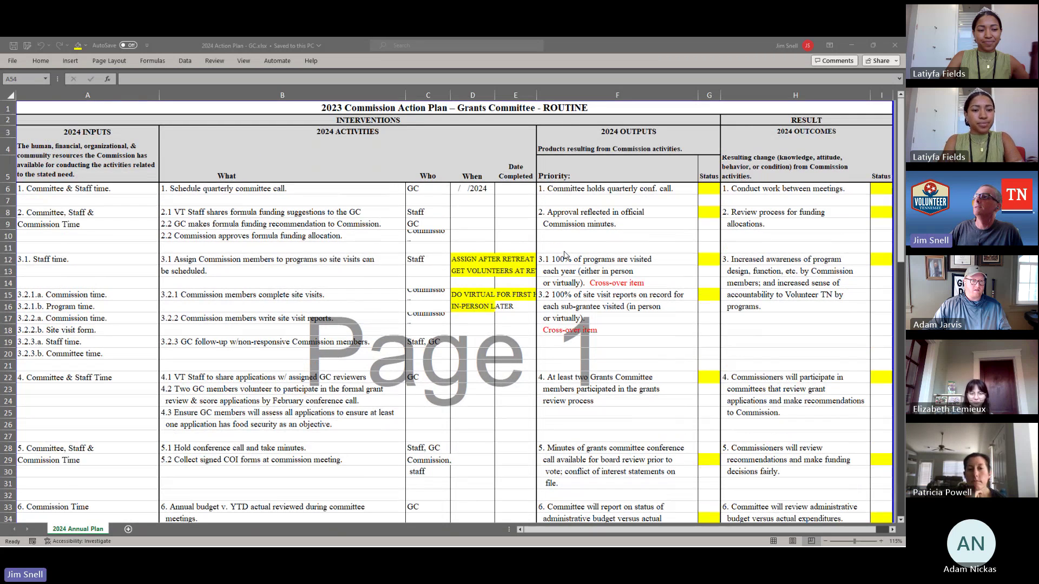
{"action": "scroll", "coordinate": [346, 150], "scroll_direction": "down", "scroll_amount": 1}
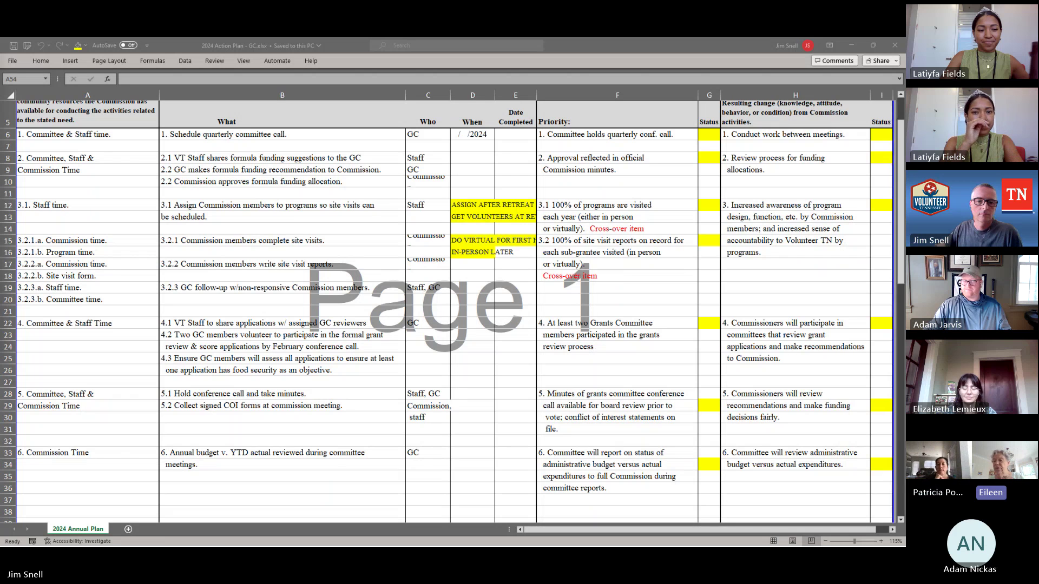
{"action": "left_click", "coordinate": [852, 44]}
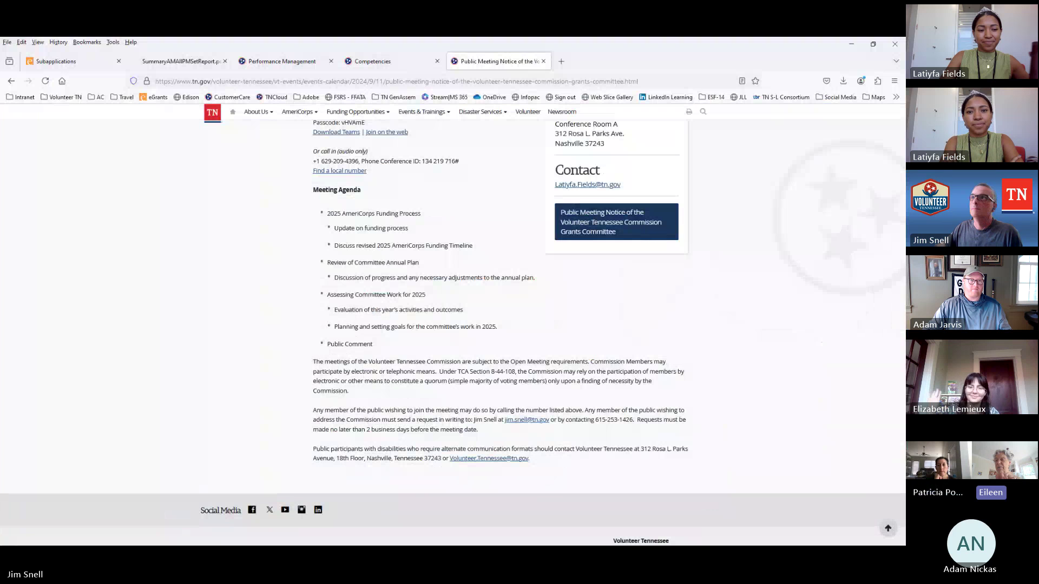
{"action": "left_click", "coordinate": [855, 40]}
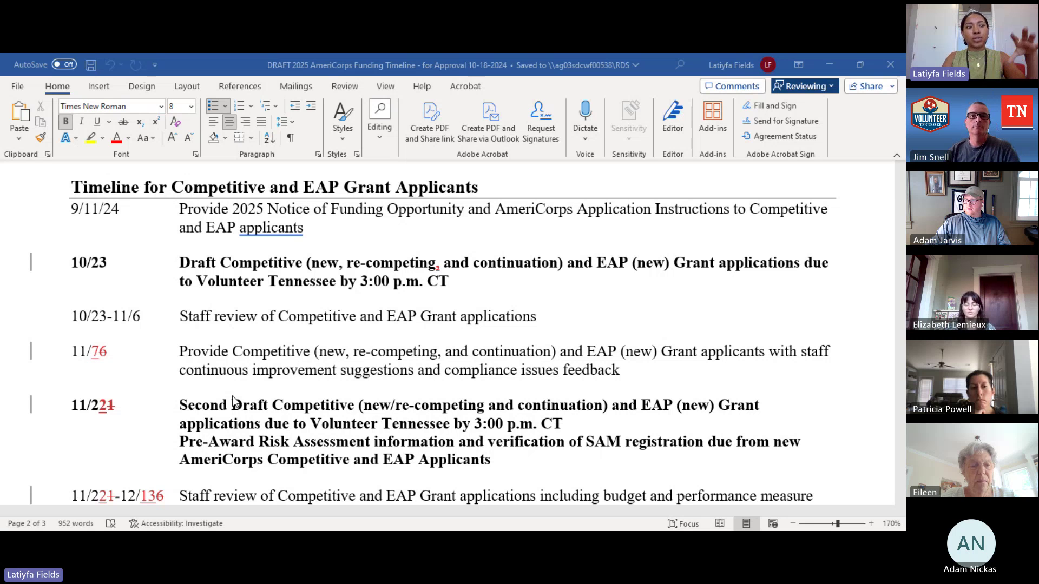
Step: Review the tracked date changes in the Competitive and EAP Grant applicants timeline, from the 10/23 draft deadline through the mid-July award letters
{"action": "scroll", "coordinate": [281, 411], "scroll_direction": "down", "scroll_amount": 2}
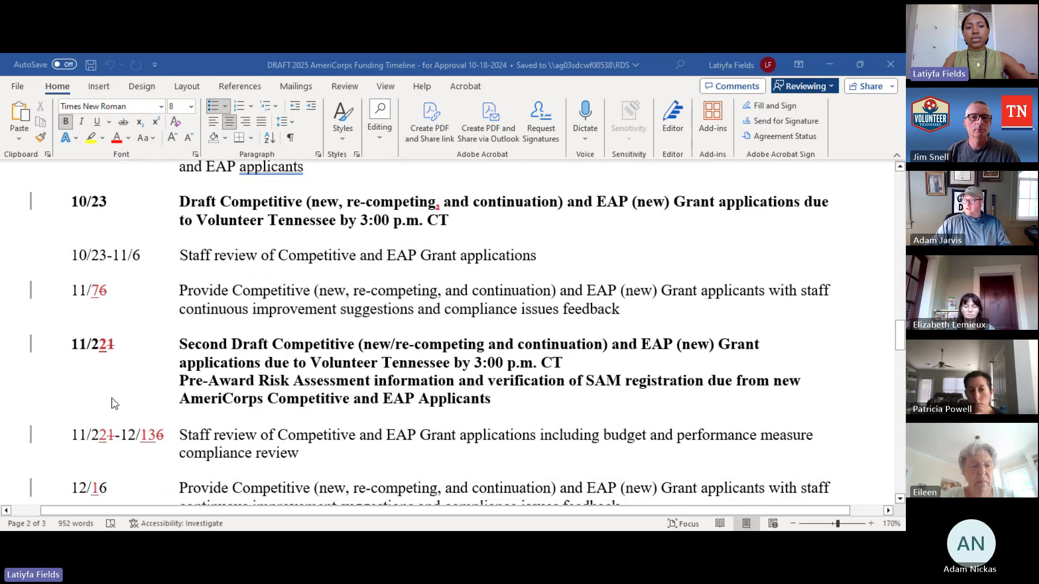
{"action": "scroll", "coordinate": [112, 399], "scroll_direction": "down", "scroll_amount": 1}
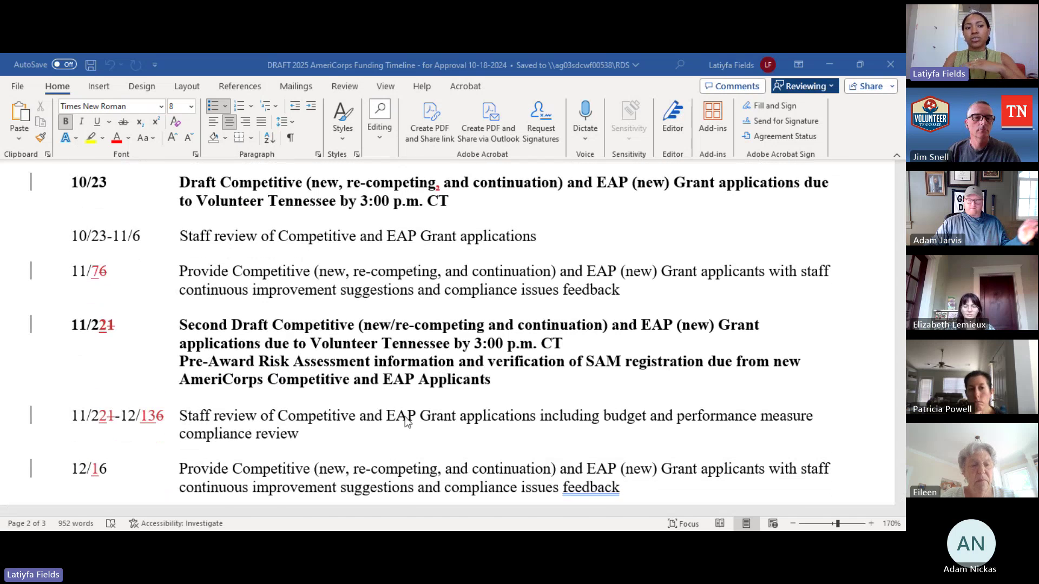
{"action": "scroll", "coordinate": [407, 422], "scroll_direction": "down", "scroll_amount": 2}
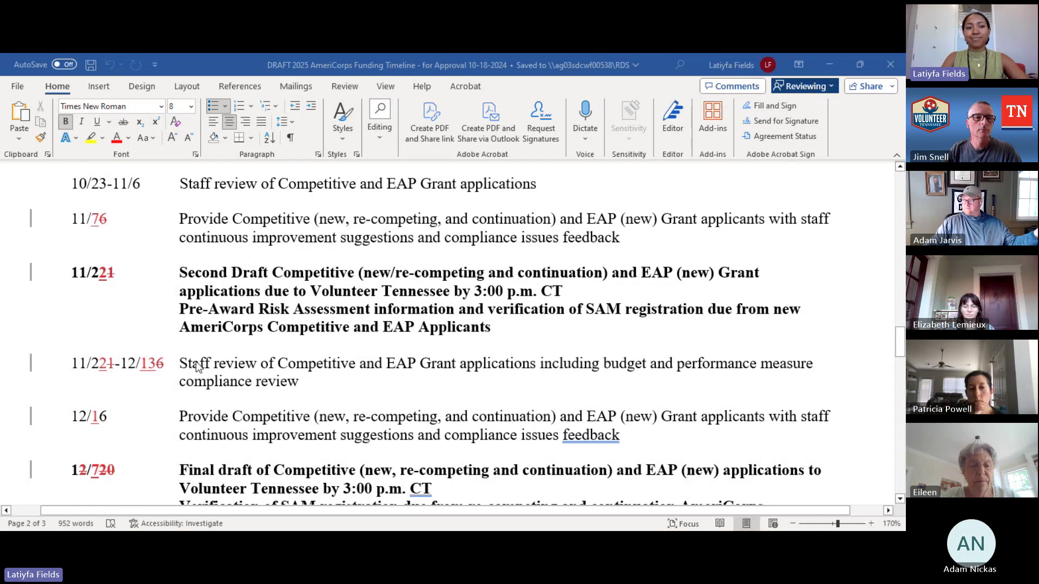
{"action": "scroll", "coordinate": [200, 361], "scroll_direction": "down", "scroll_amount": 3}
{"action": "scroll", "coordinate": [196, 363], "scroll_direction": "down", "scroll_amount": 4}
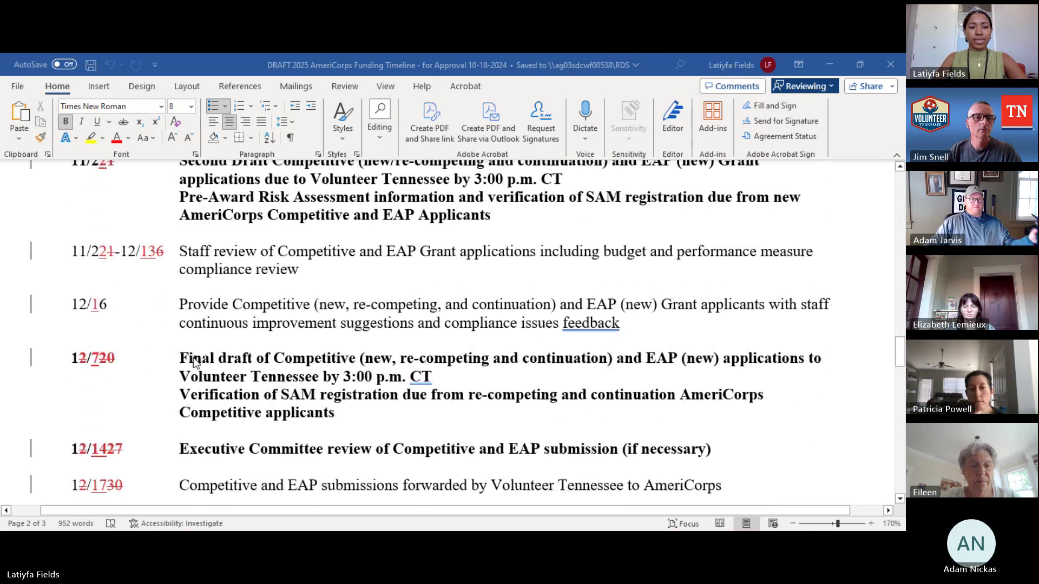
{"action": "scroll", "coordinate": [196, 362], "scroll_direction": "up", "scroll_amount": 3}
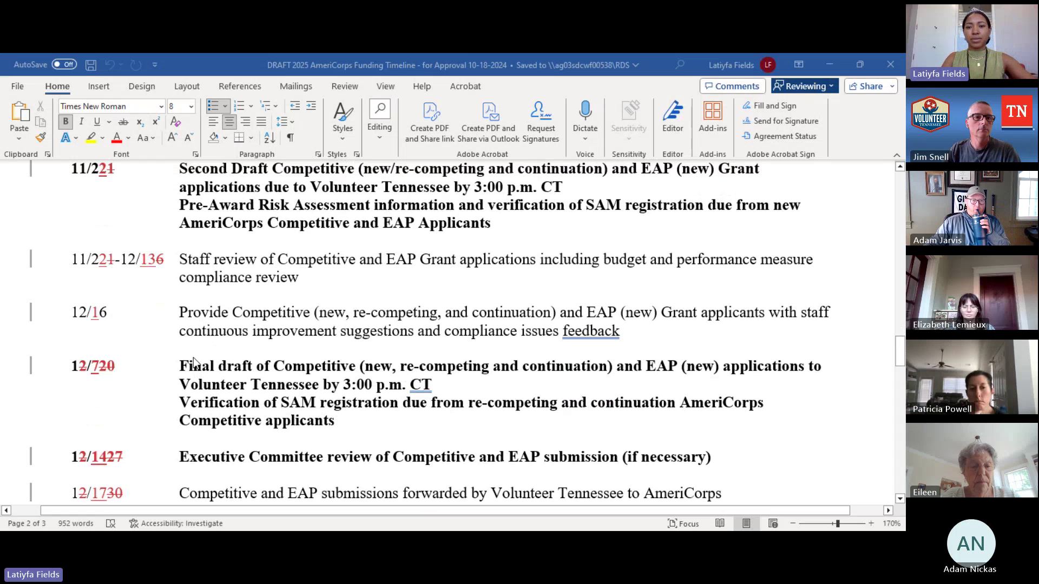
{"action": "scroll", "coordinate": [196, 362], "scroll_direction": "down", "scroll_amount": 1}
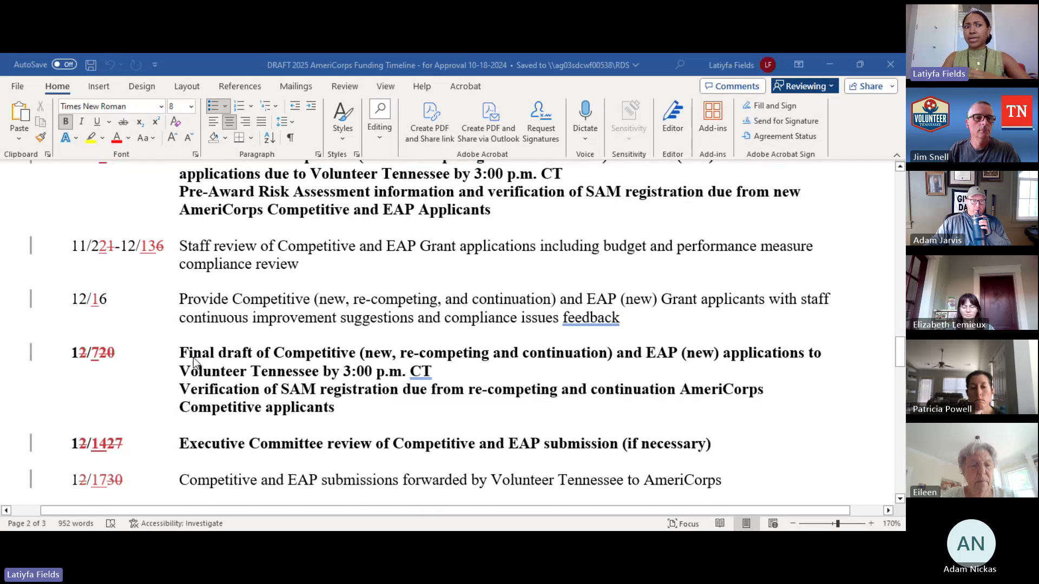
{"action": "scroll", "coordinate": [196, 361], "scroll_direction": "down", "scroll_amount": 1}
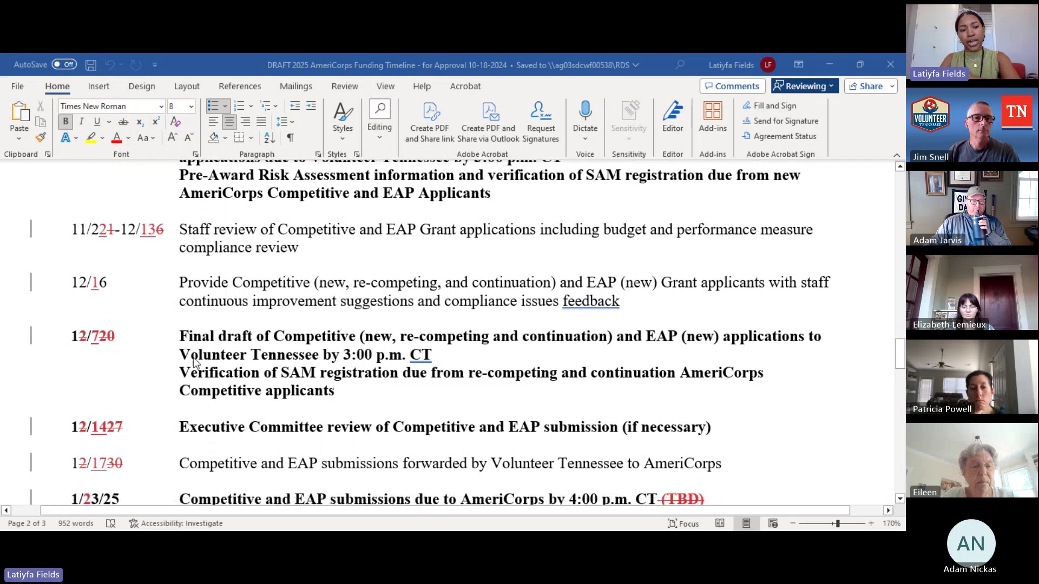
{"action": "scroll", "coordinate": [196, 363], "scroll_direction": "down", "scroll_amount": 5}
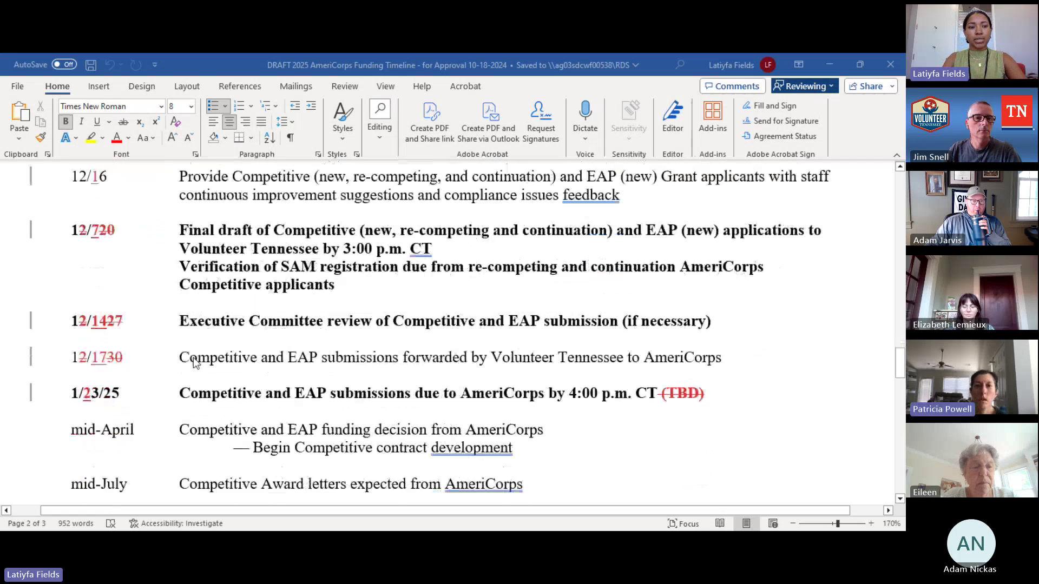
{"action": "scroll", "coordinate": [193, 361], "scroll_direction": "down", "scroll_amount": 3}
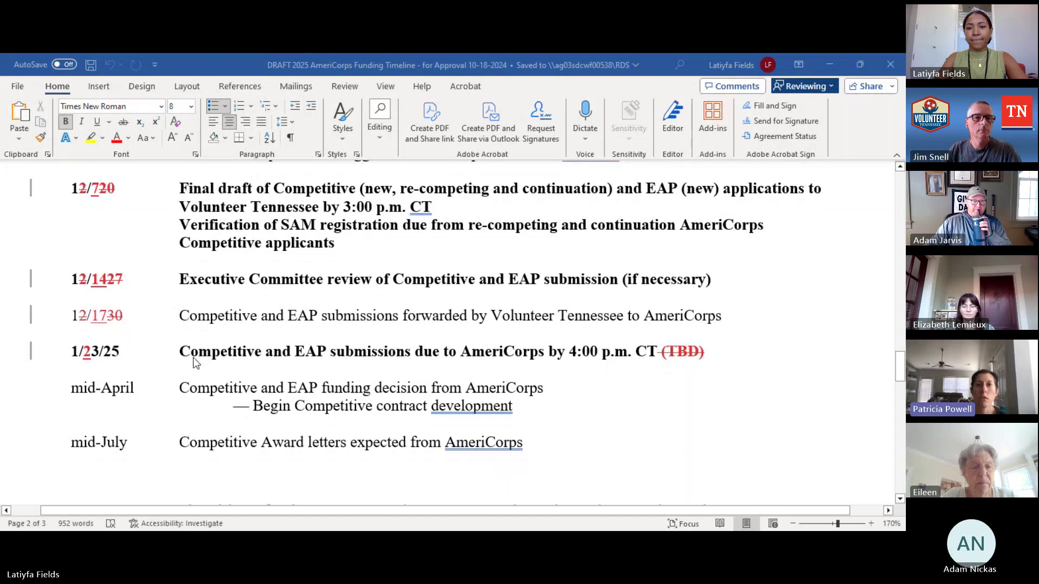
{"action": "scroll", "coordinate": [194, 362], "scroll_direction": "down", "scroll_amount": 1}
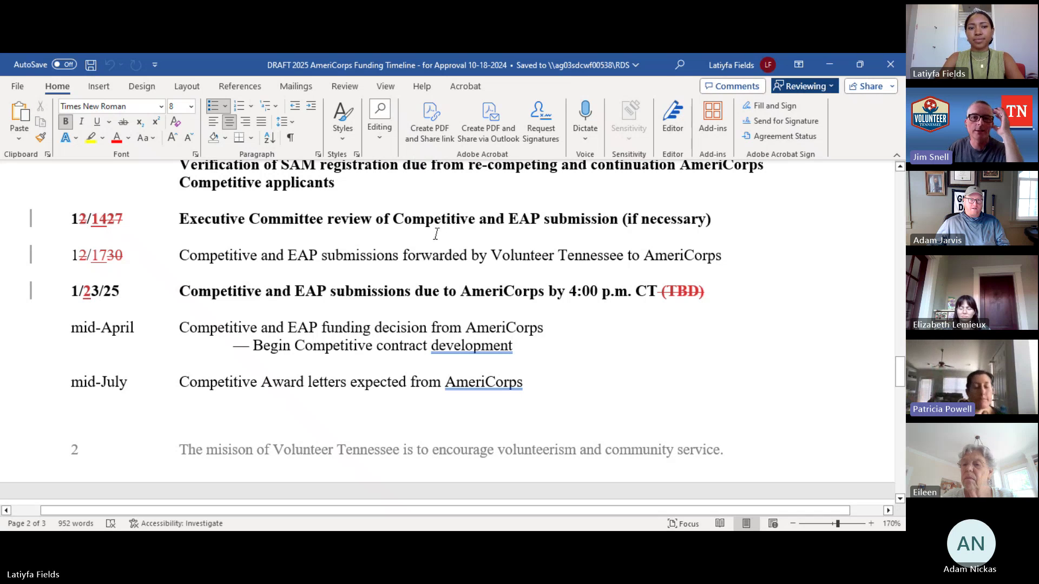
Step: Re-examine the Competitive and EAP timeline at 120% zoom, from the second draft deadline to the start of the Formula applicants section
{"action": "scroll", "coordinate": [436, 236], "scroll_direction": "up", "scroll_amount": 5}
{"action": "scroll", "coordinate": [436, 236], "scroll_direction": "down", "scroll_amount": 3, "text": "ctrl"}
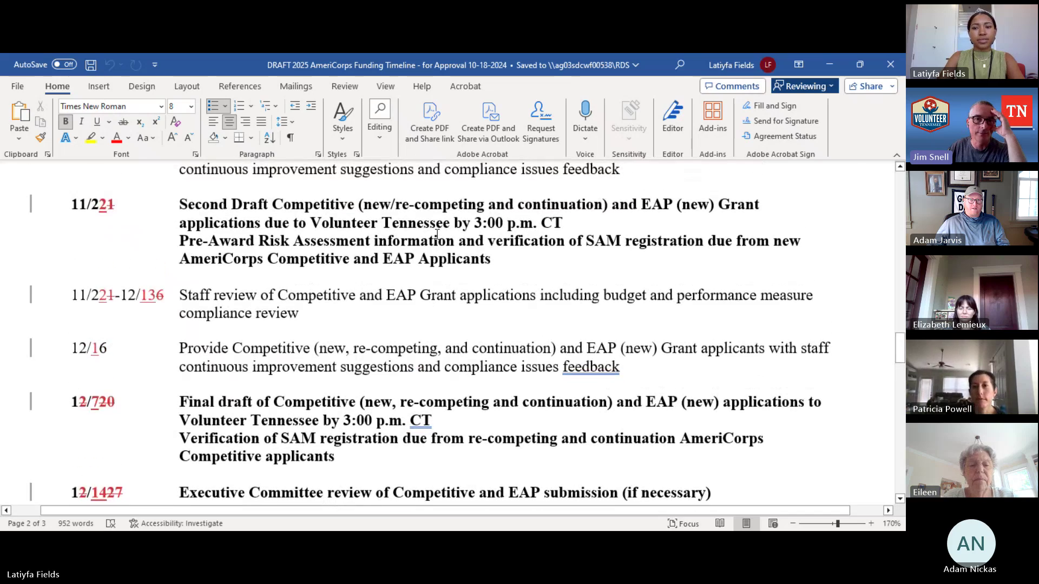
{"action": "scroll", "coordinate": [437, 236], "scroll_direction": "down", "scroll_amount": 2, "text": "ctrl"}
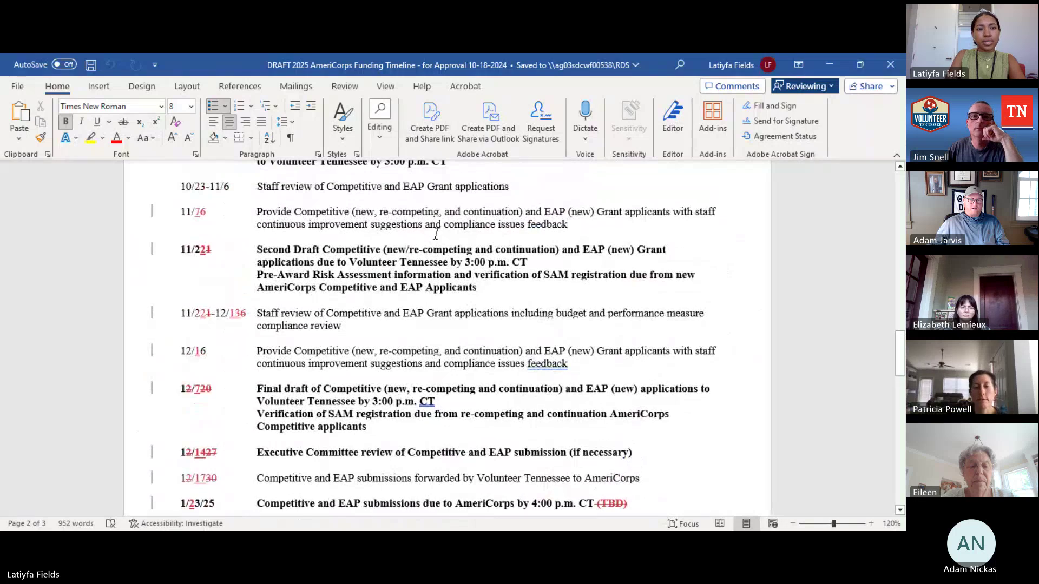
{"action": "scroll", "coordinate": [435, 234], "scroll_direction": "down", "scroll_amount": 1}
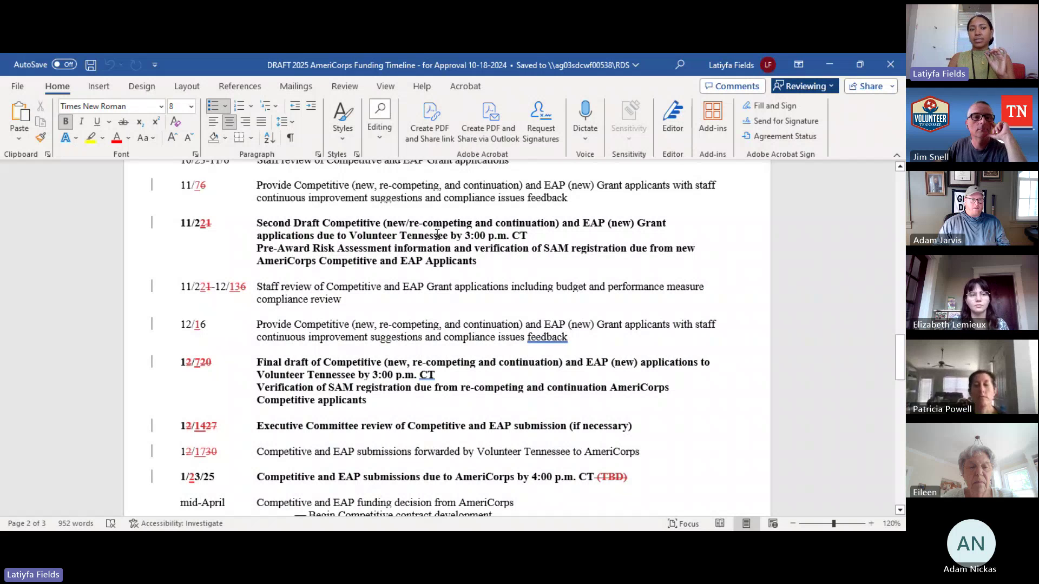
{"action": "scroll", "coordinate": [436, 235], "scroll_direction": "down", "scroll_amount": 1}
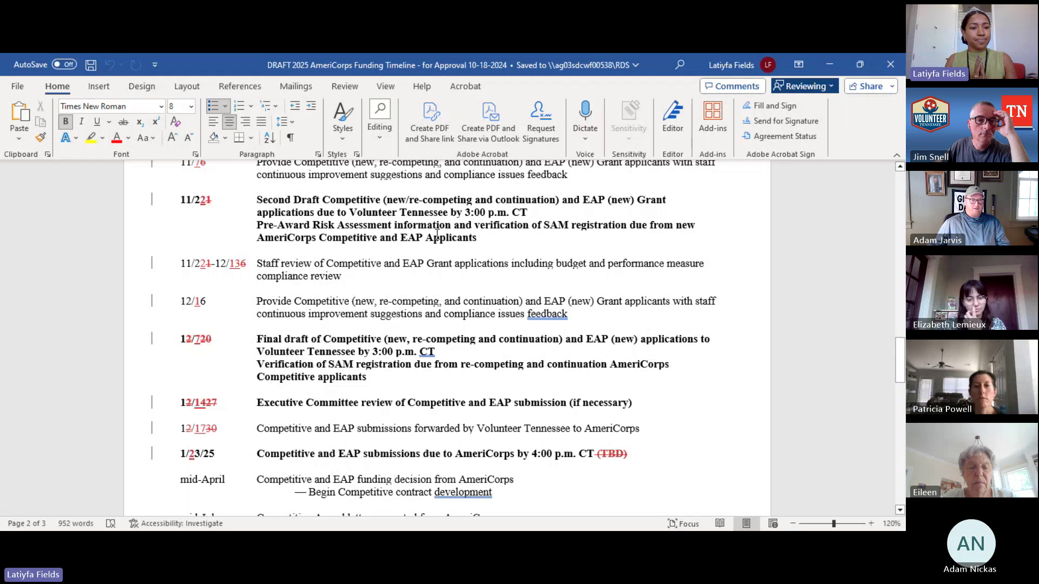
{"action": "scroll", "coordinate": [325, 317], "scroll_direction": "down", "scroll_amount": 4}
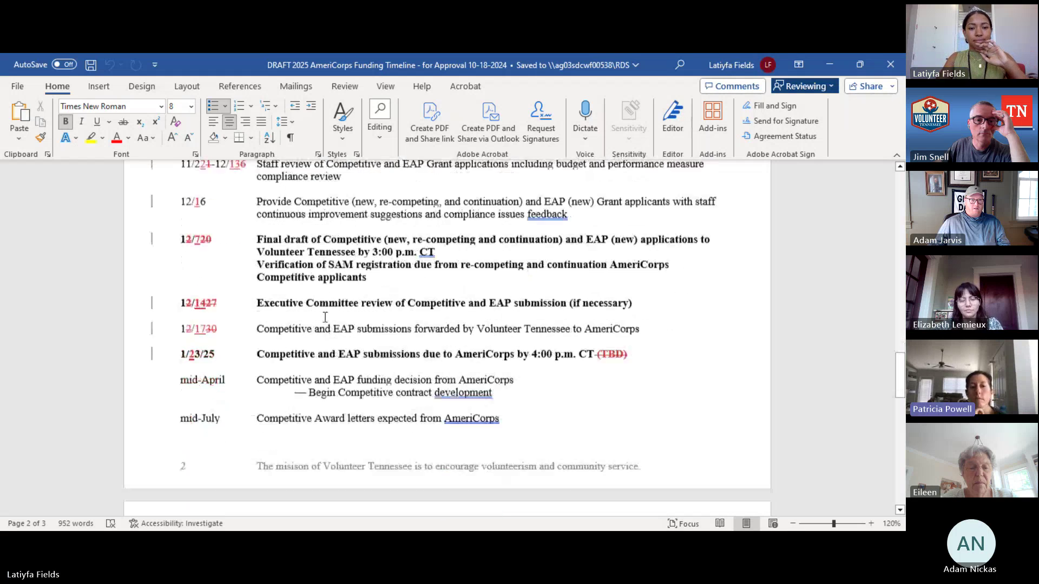
{"action": "scroll", "coordinate": [324, 317], "scroll_direction": "down", "scroll_amount": 2}
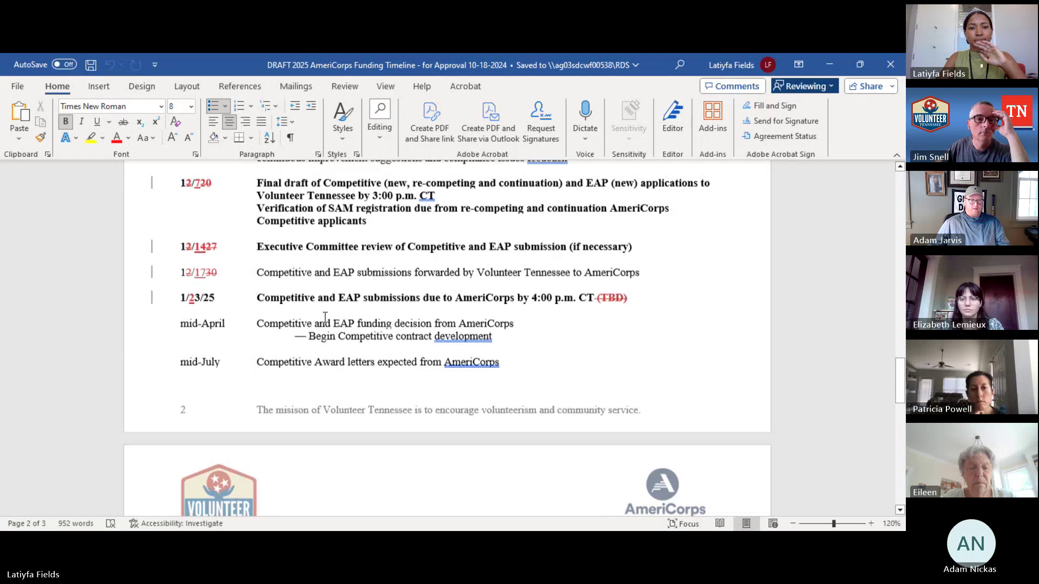
{"action": "scroll", "coordinate": [324, 317], "scroll_direction": "down", "scroll_amount": 1}
{"action": "scroll", "coordinate": [324, 317], "scroll_direction": "down", "scroll_amount": 3}
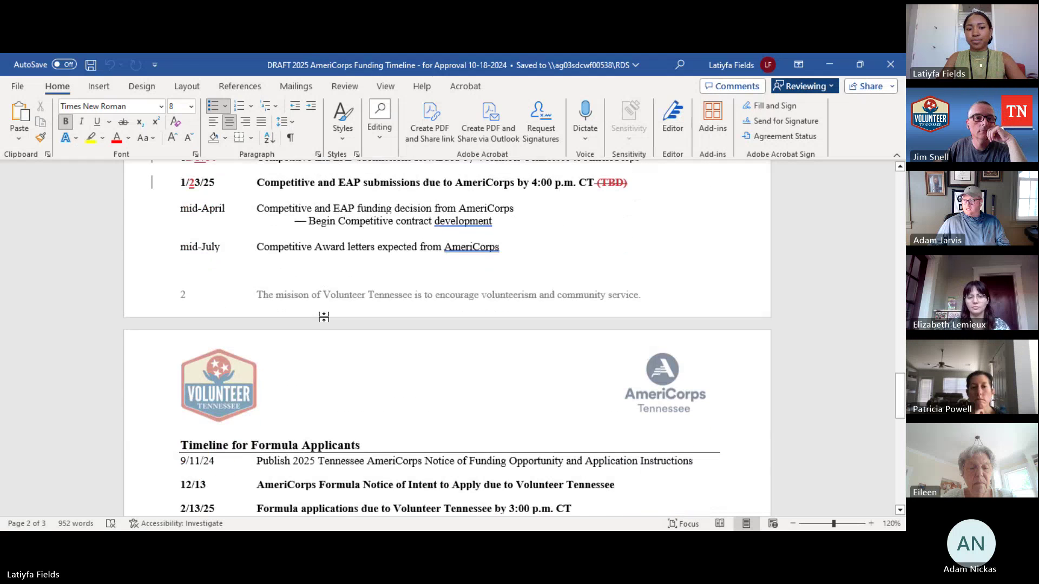
{"action": "scroll", "coordinate": [324, 317], "scroll_direction": "up", "scroll_amount": 5}
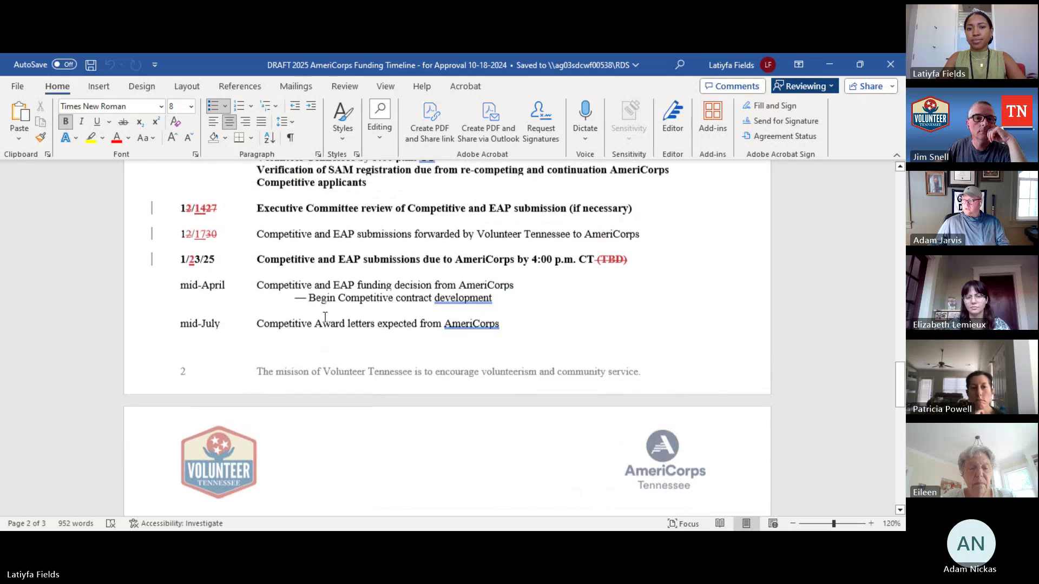
{"action": "scroll", "coordinate": [325, 317], "scroll_direction": "up", "scroll_amount": 8}
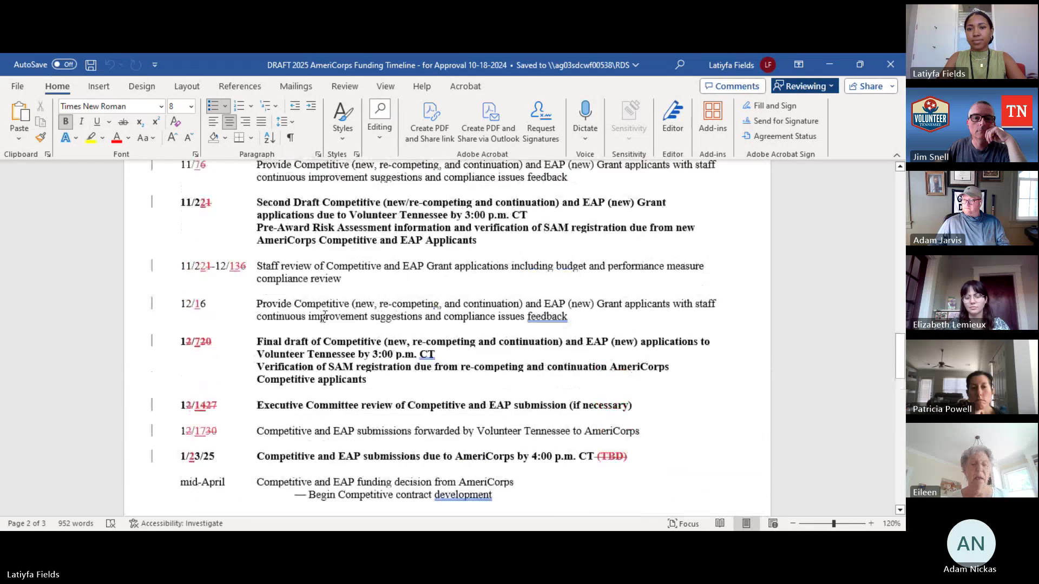
{"action": "scroll", "coordinate": [325, 318], "scroll_direction": "down", "scroll_amount": 1}
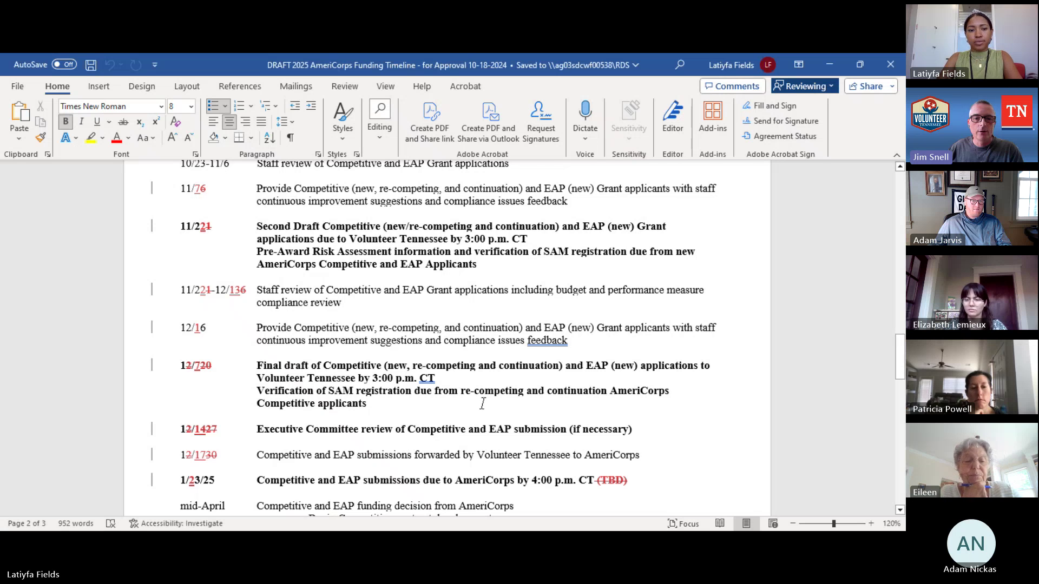
Step: Check the Formula applicants timeline and compare it with the revised Competitive and EAP dates, viewed at 140% zoom
{"action": "scroll", "coordinate": [483, 403], "scroll_direction": "down", "scroll_amount": 10}
{"action": "scroll", "coordinate": [483, 403], "scroll_direction": "down", "scroll_amount": 10}
{"action": "scroll", "coordinate": [483, 403], "scroll_direction": "up", "scroll_amount": 10}
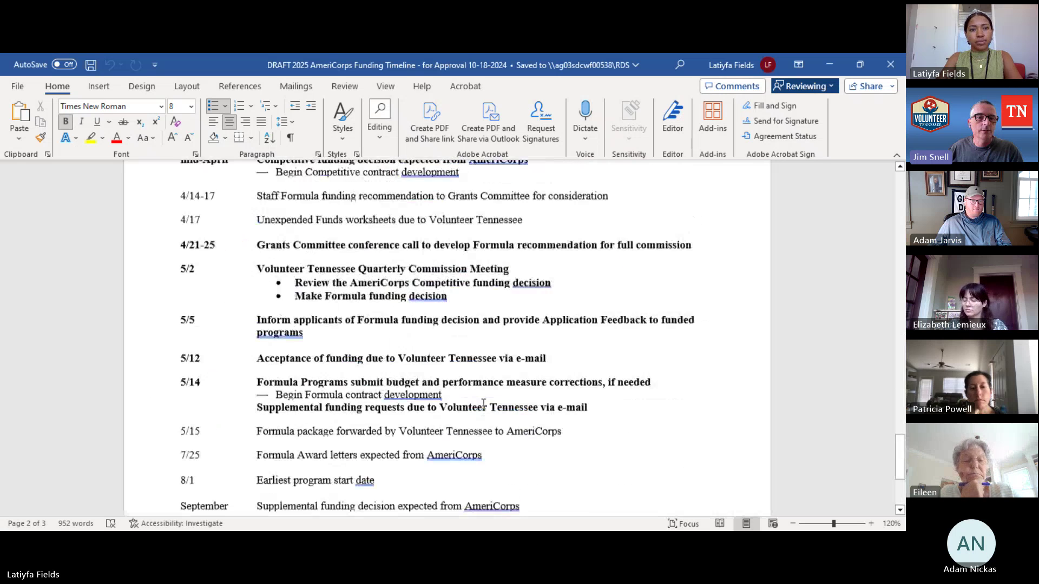
{"action": "scroll", "coordinate": [483, 403], "scroll_direction": "up", "scroll_amount": 8}
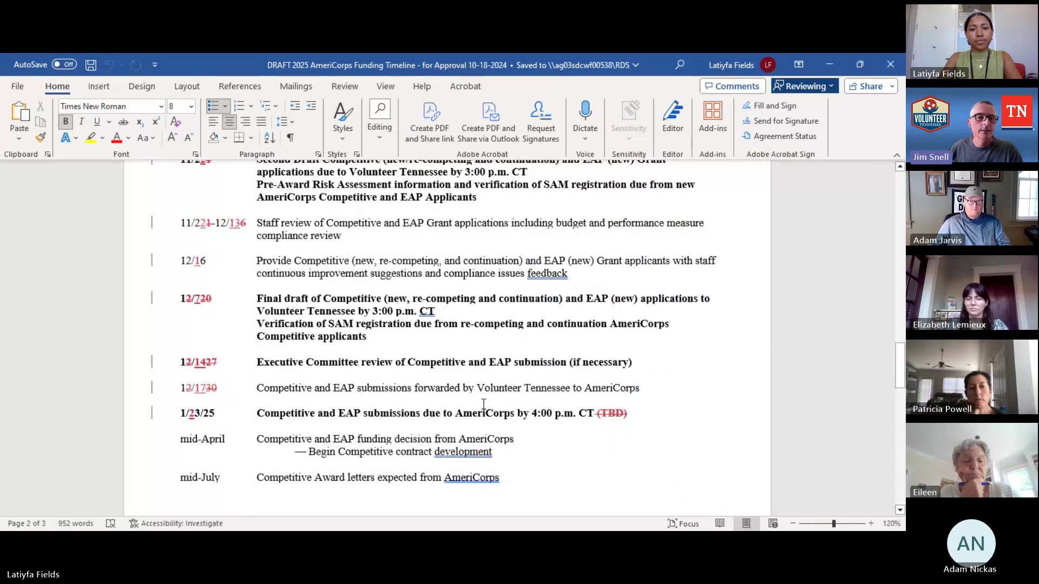
{"action": "scroll", "coordinate": [483, 403], "scroll_direction": "up", "scroll_amount": 2}
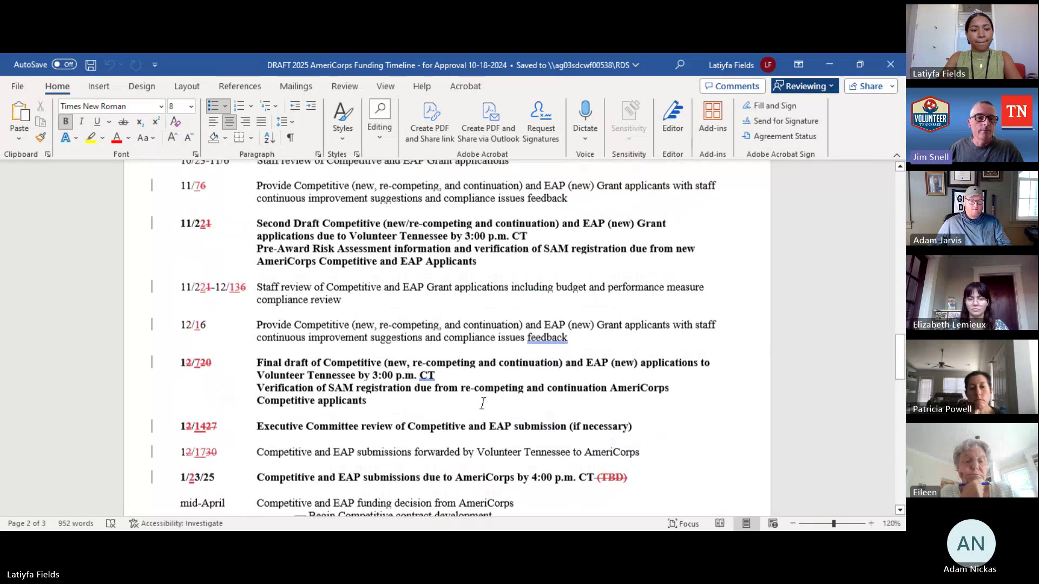
{"action": "scroll", "coordinate": [482, 404], "scroll_direction": "up", "scroll_amount": 2}
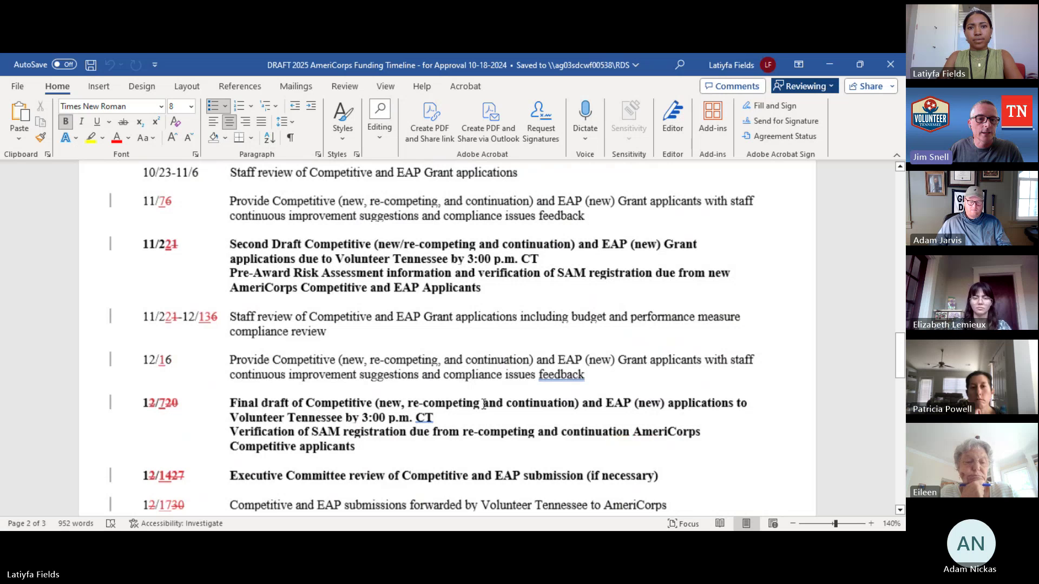
{"action": "scroll", "coordinate": [483, 404], "scroll_direction": "down", "scroll_amount": 2}
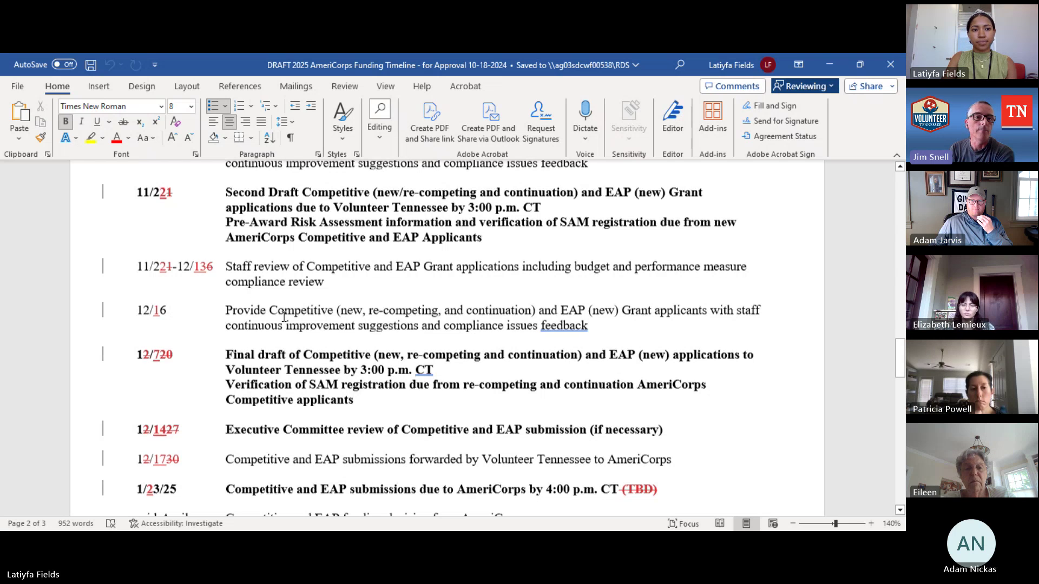
{"action": "scroll", "coordinate": [284, 316], "scroll_direction": "up", "scroll_amount": 3}
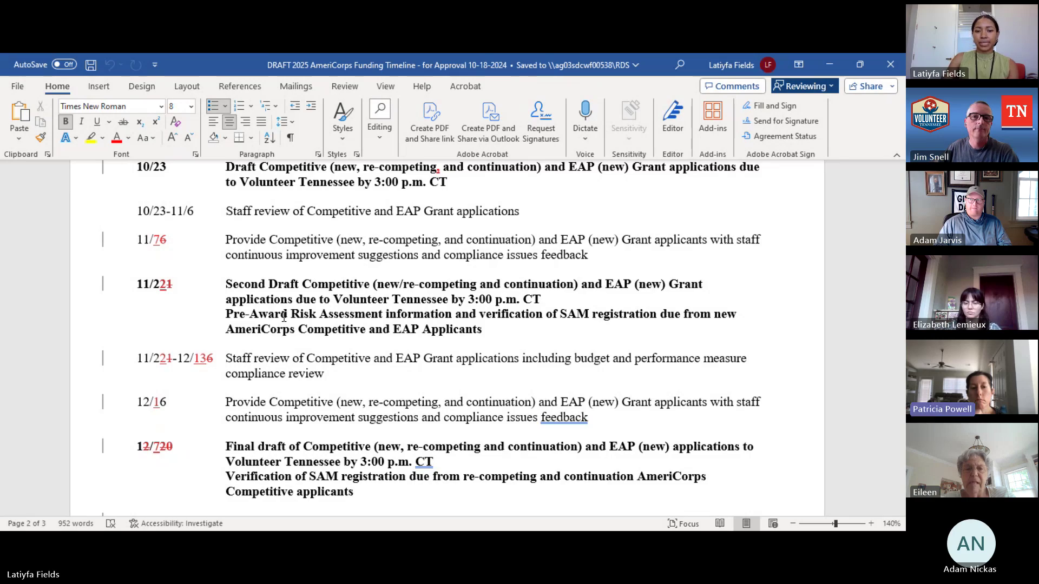
Step: Examine the Funding Availability section, including the Formula funding recommendations and the Education Awards Program paragraph, at 180% zoom
{"action": "scroll", "coordinate": [283, 316], "scroll_direction": "up", "scroll_amount": 5}
{"action": "scroll", "coordinate": [283, 316], "scroll_direction": "up", "scroll_amount": 20}
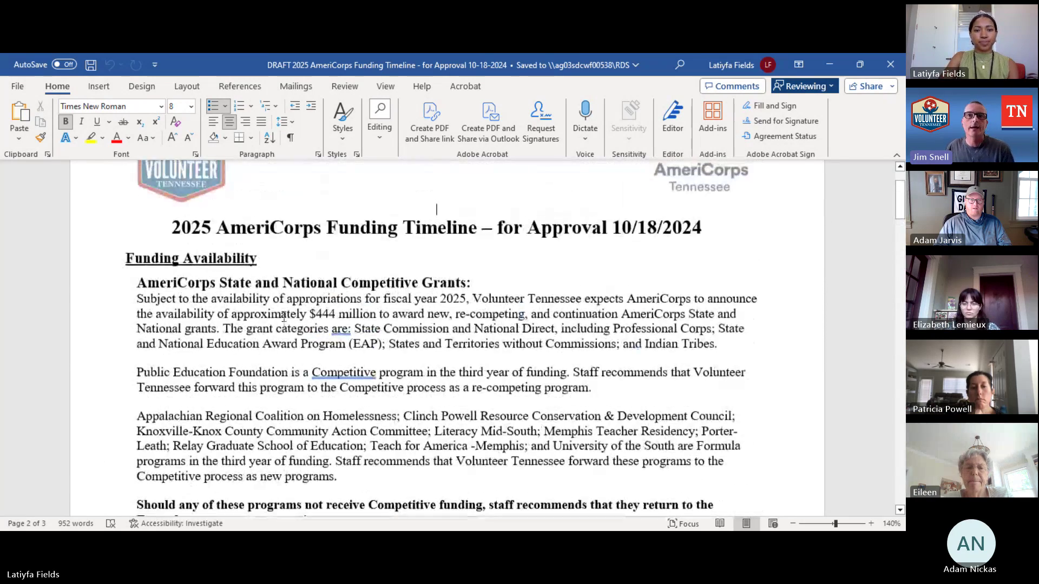
{"action": "scroll", "coordinate": [283, 316], "scroll_direction": "down", "scroll_amount": 8}
{"action": "scroll", "coordinate": [284, 316], "scroll_direction": "down", "scroll_amount": 2}
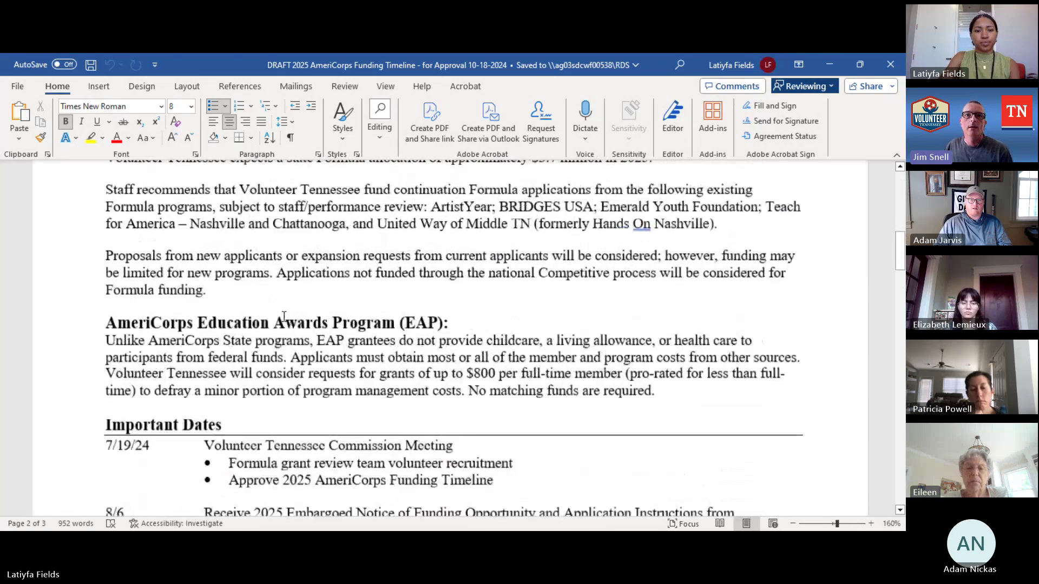
{"action": "scroll", "coordinate": [284, 316], "scroll_direction": "up", "scroll_amount": 4, "text": "ctrl"}
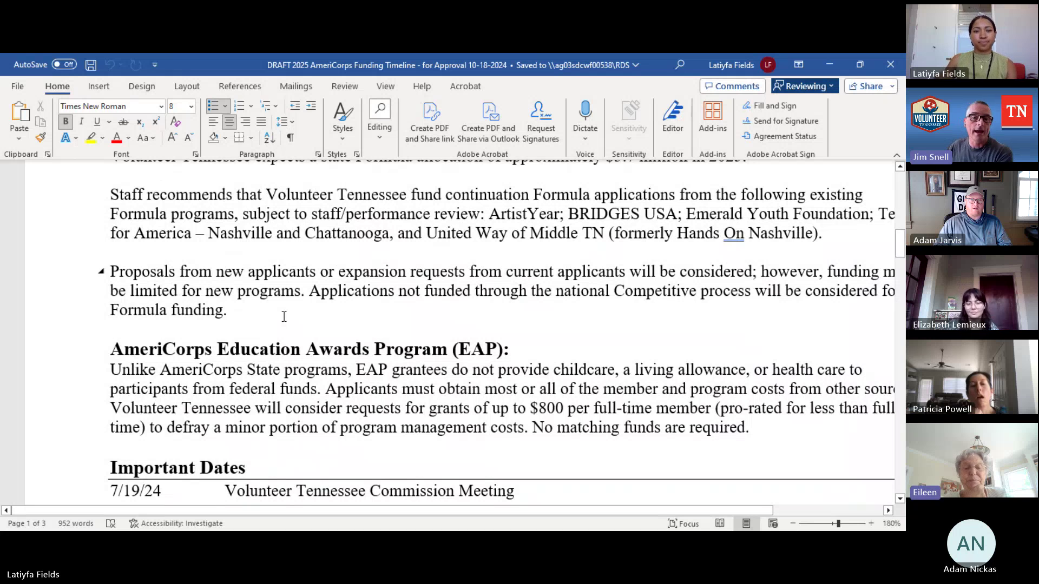
{"action": "scroll", "coordinate": [284, 316], "scroll_direction": "right", "scroll_amount": 3}
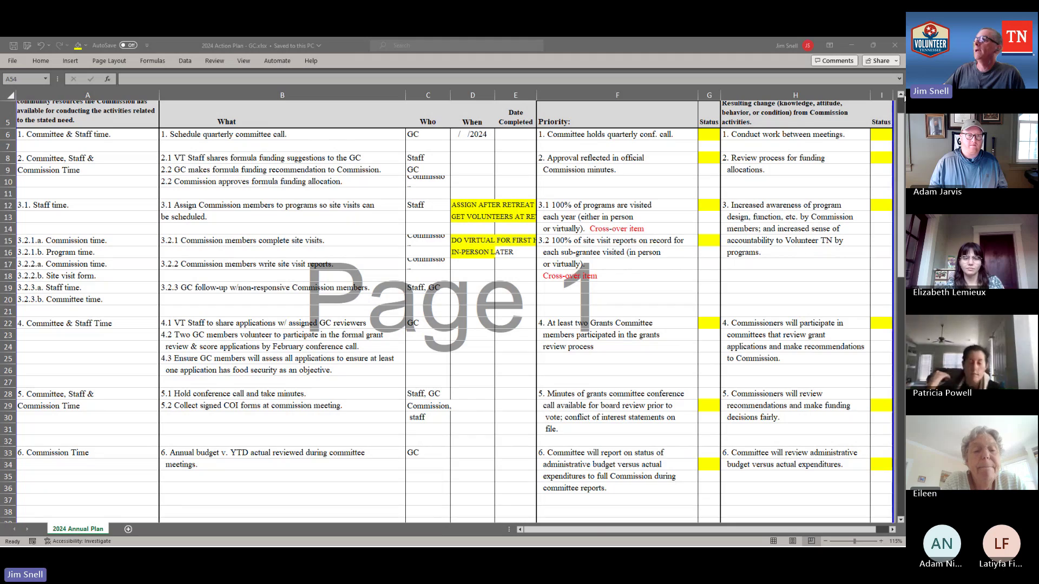
Step: Look through the Grants Committee action plan, from the committee activities to the State Plan's food security and education items
{"action": "left_click", "coordinate": [901, 95]}
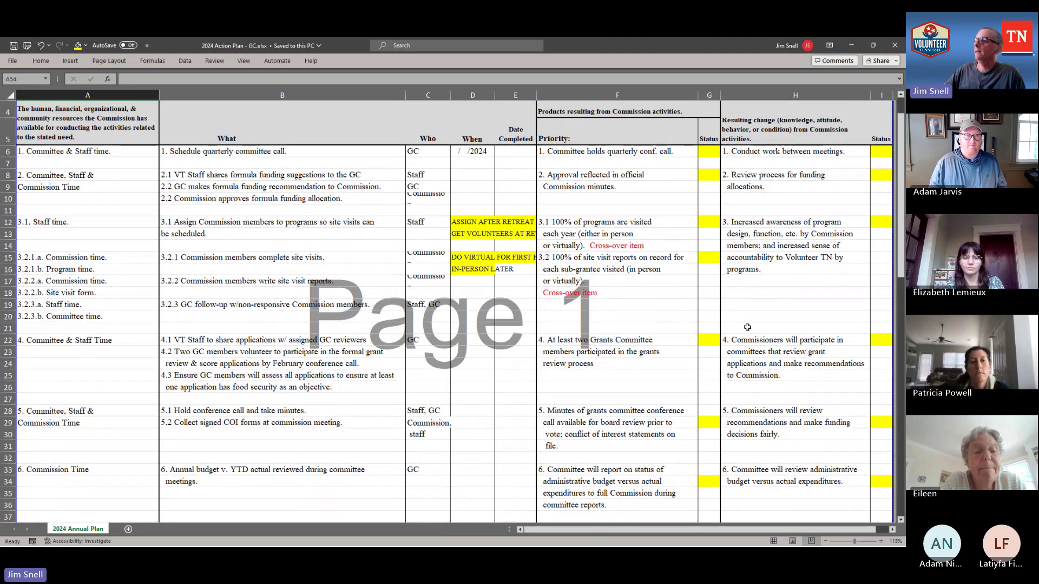
{"action": "scroll", "coordinate": [747, 327], "scroll_direction": "down", "scroll_amount": 10}
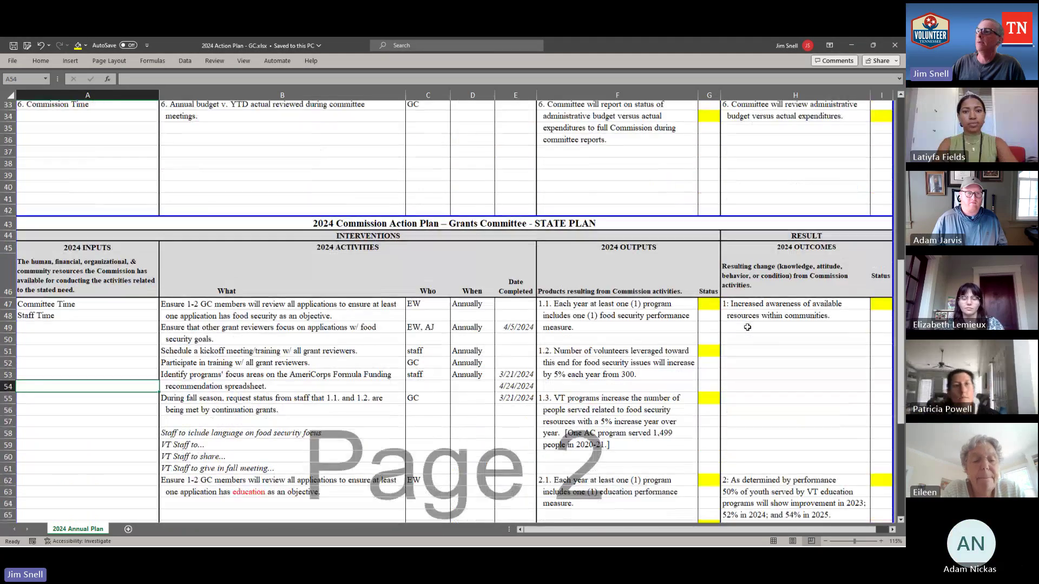
{"action": "scroll", "coordinate": [747, 328], "scroll_direction": "down", "scroll_amount": 3}
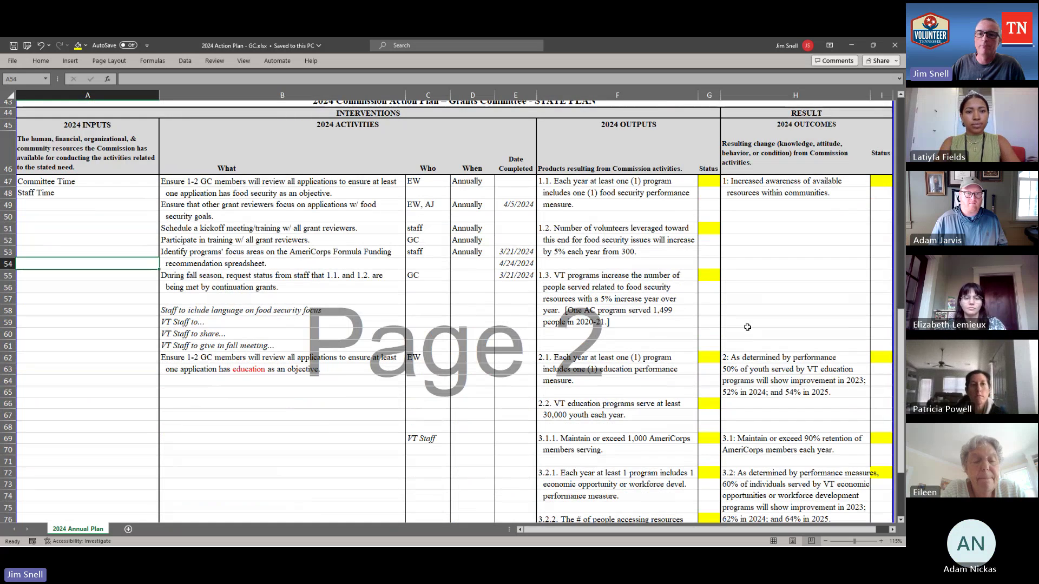
{"action": "scroll", "coordinate": [747, 327], "scroll_direction": "up", "scroll_amount": 3}
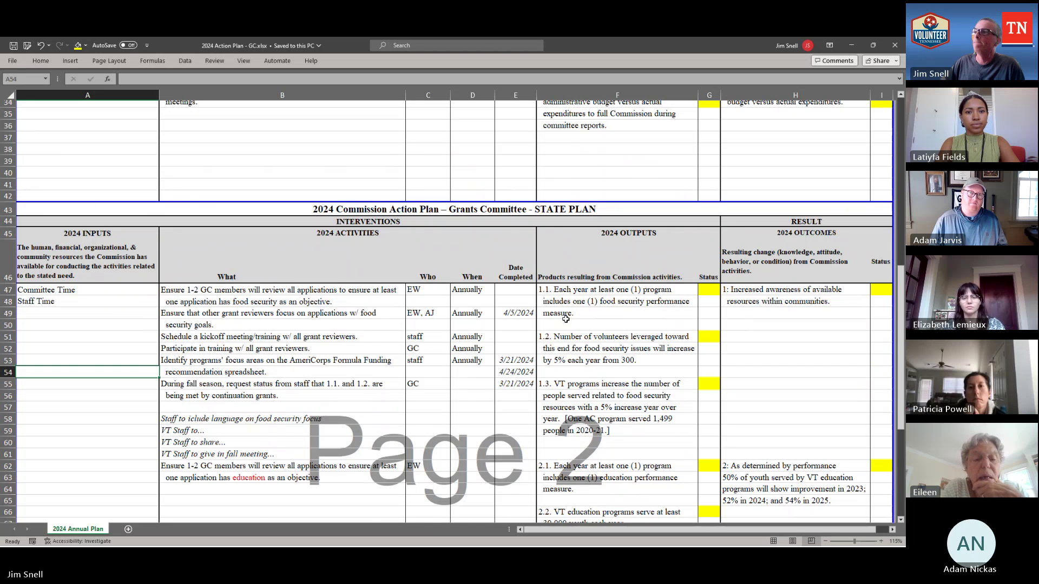
{"action": "scroll", "coordinate": [583, 316], "scroll_direction": "up", "scroll_amount": 2}
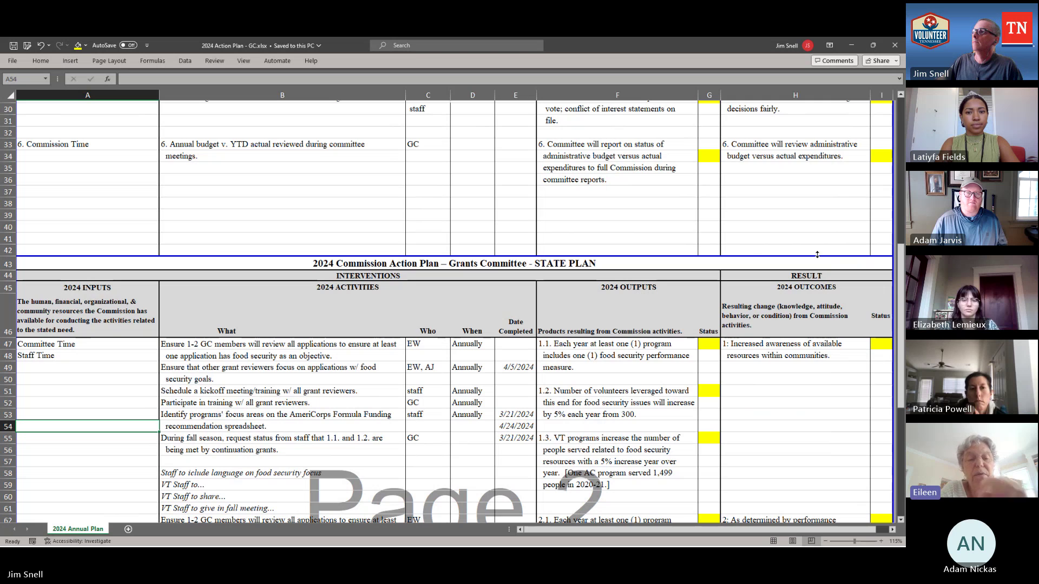
{"action": "scroll", "coordinate": [832, 305], "scroll_direction": "down", "scroll_amount": 5}
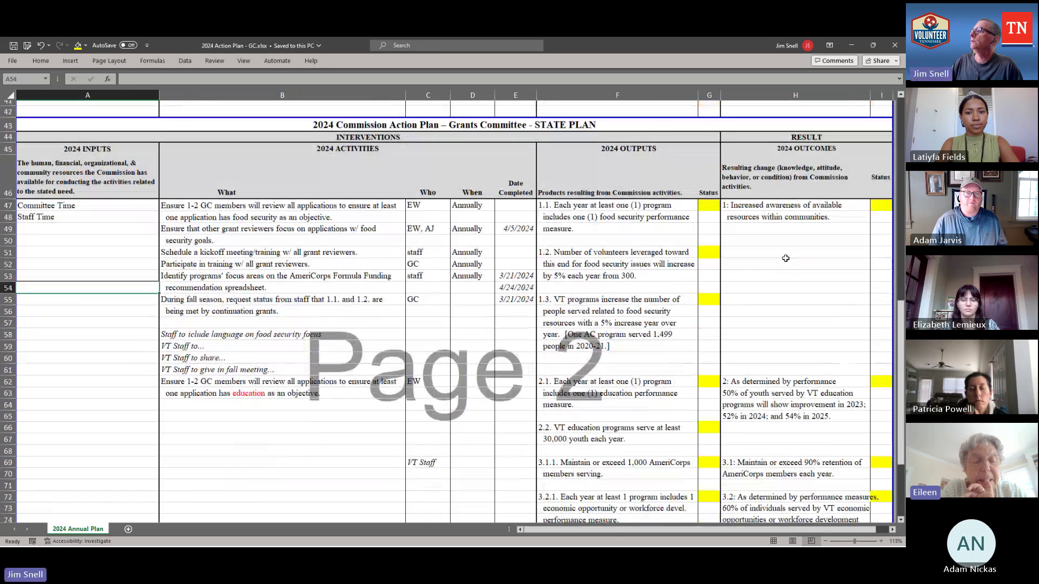
{"action": "left_click", "coordinate": [900, 519]}
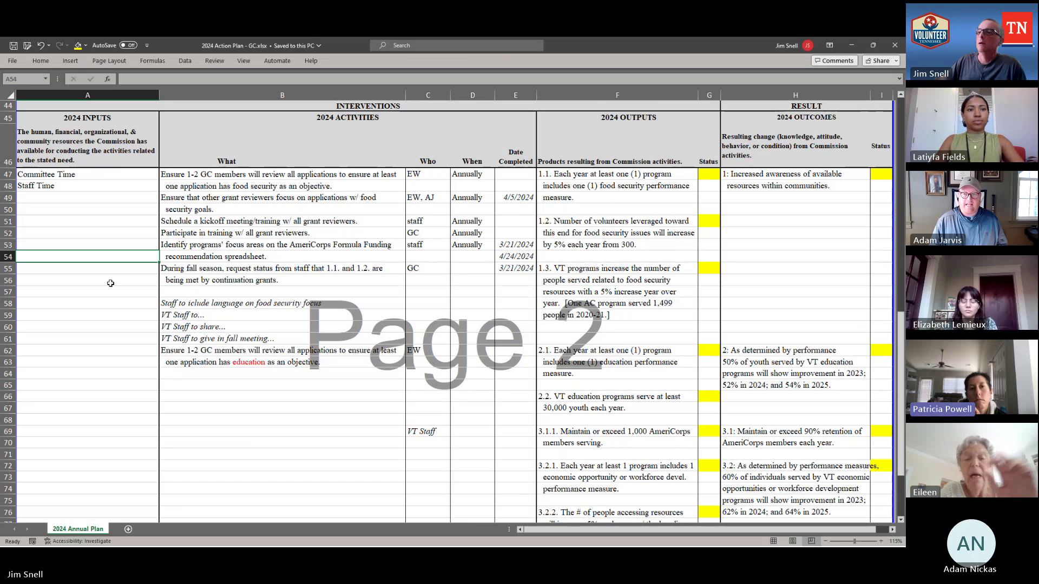
Step: Narrow the 2024 Inputs column to about half its width and enlarge the State Plan section to 130% zoom
{"action": "left_click_drag", "start_coordinate": [158, 94], "coordinate": [86, 94]}
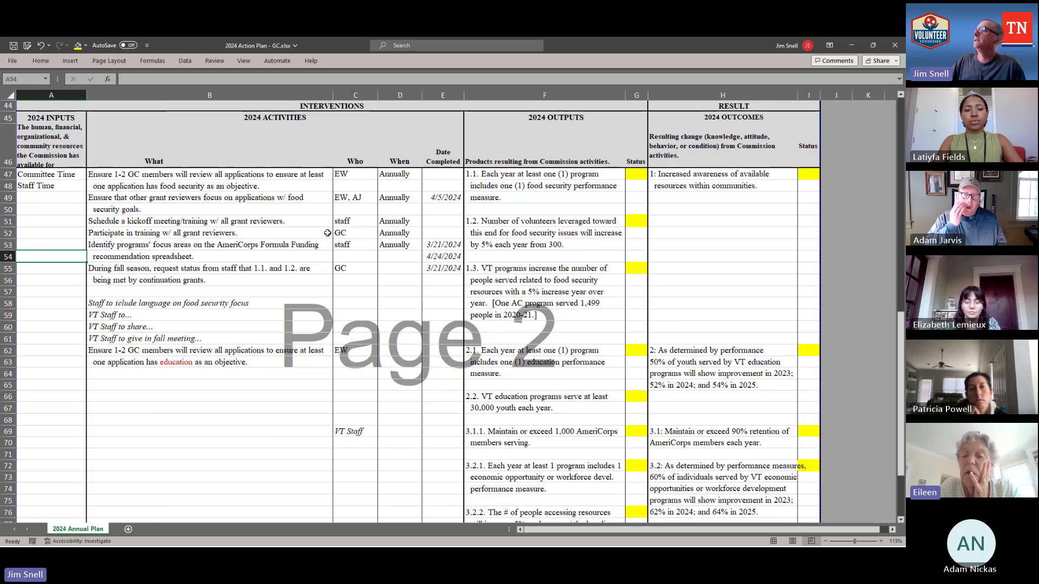
{"action": "scroll", "coordinate": [228, 256], "scroll_direction": "up", "scroll_amount": 1}
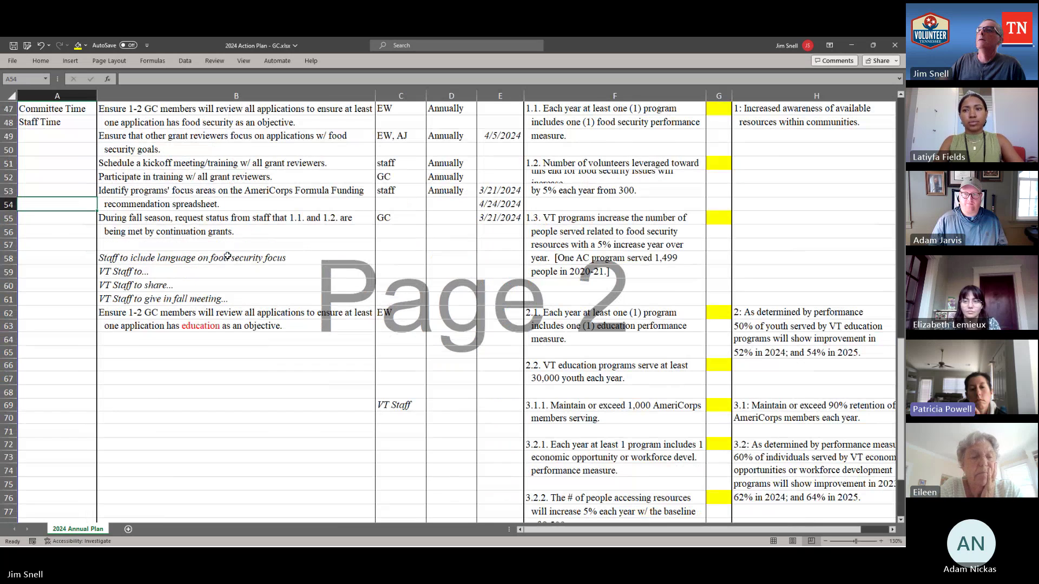
{"action": "scroll", "coordinate": [228, 256], "scroll_direction": "up", "scroll_amount": 3}
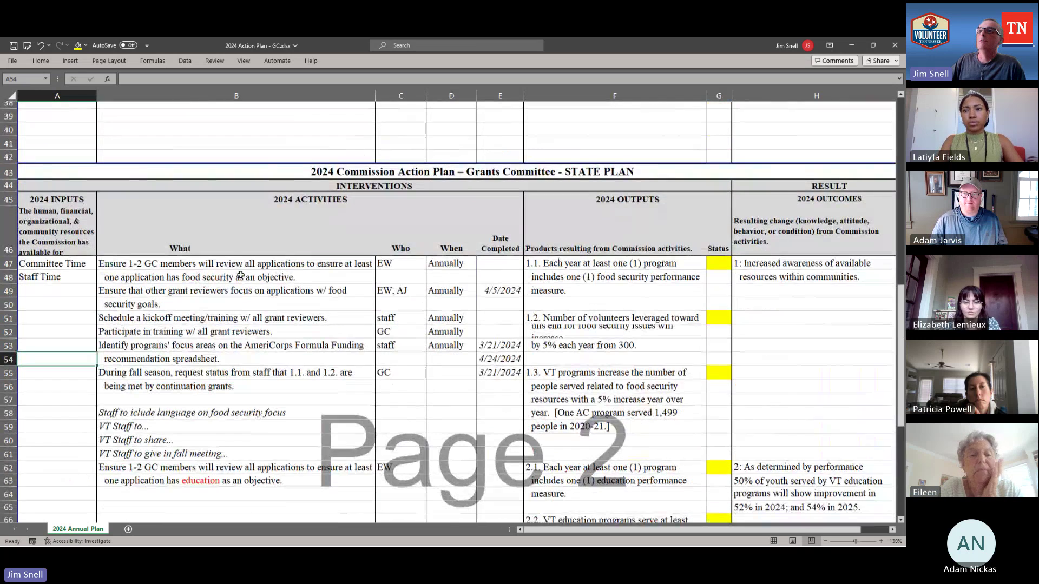
{"action": "scroll", "coordinate": [240, 275], "scroll_direction": "down", "scroll_amount": 1}
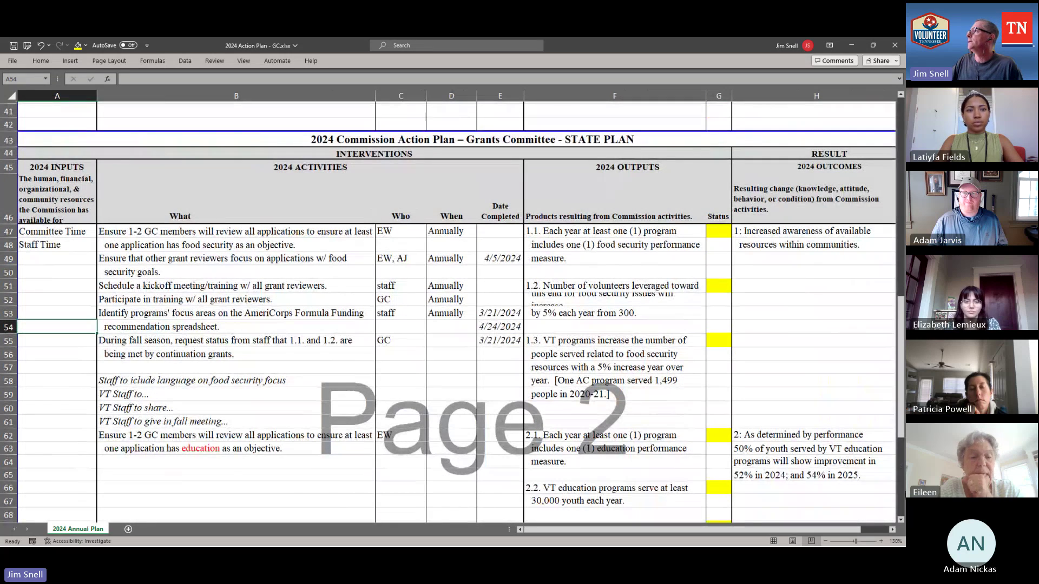
Step: Narrow the Who, When and 2024 Outcomes columns, and make row 52 taller to fit the wrapped text of output 1.2
{"action": "left_click_drag", "start_coordinate": [862, 530], "coordinate": [543, 193]}
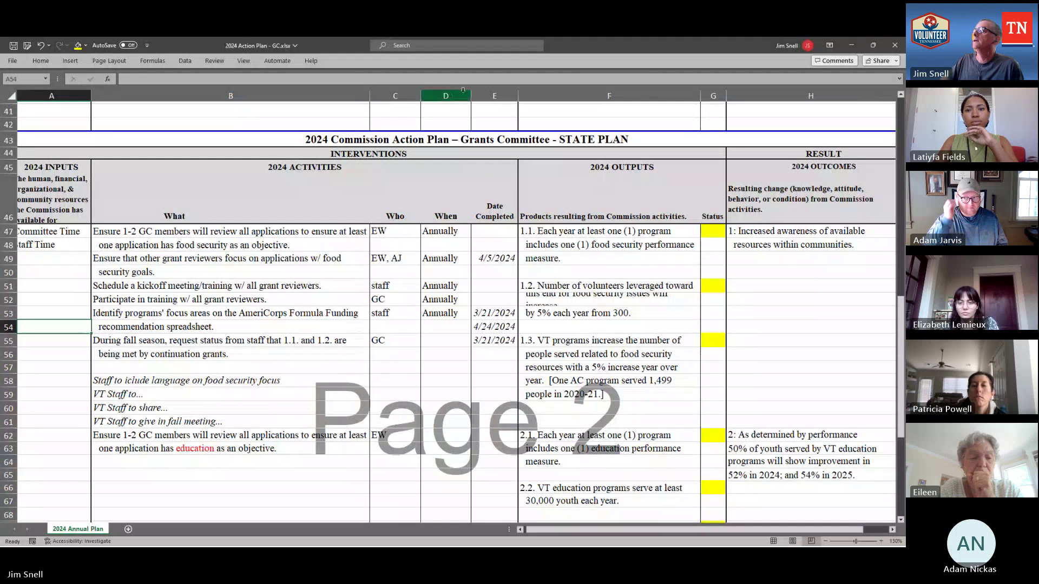
{"action": "left_click_drag", "start_coordinate": [471, 98], "coordinate": [403, 96]}
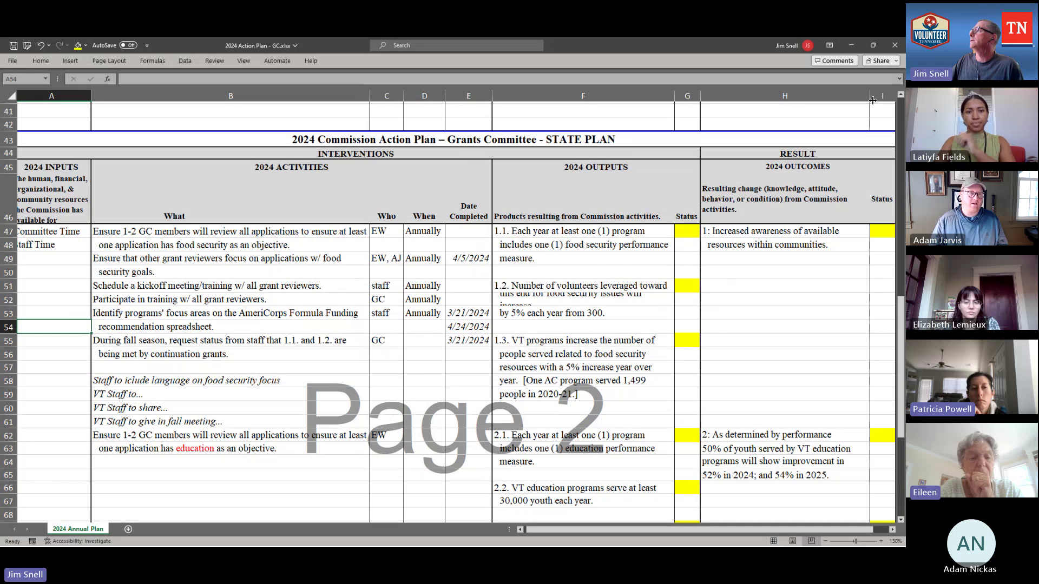
{"action": "left_click_drag", "start_coordinate": [872, 100], "coordinate": [859, 101]}
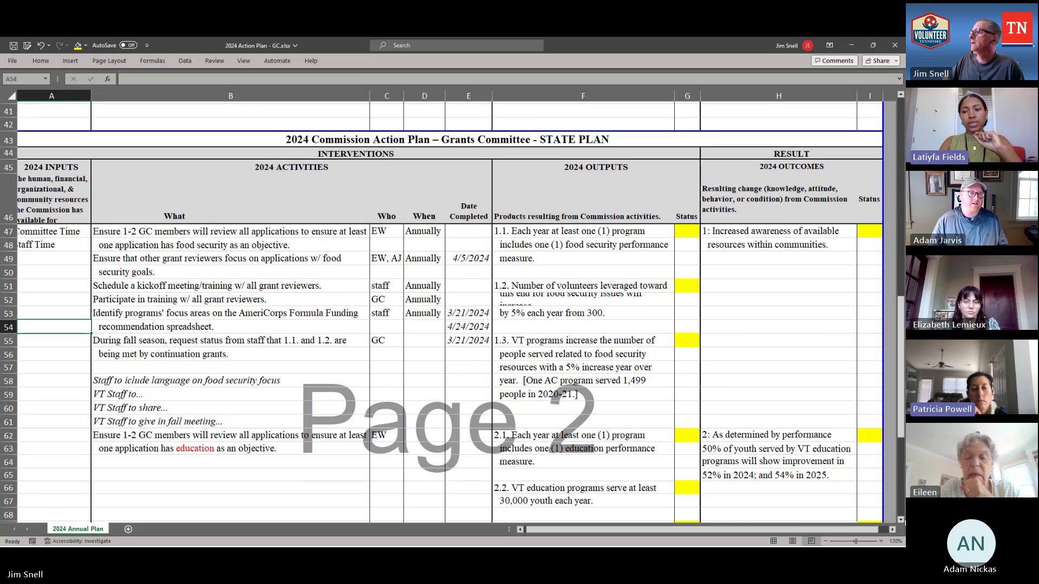
{"action": "scroll", "coordinate": [902, 524], "scroll_direction": "down", "scroll_amount": 1}
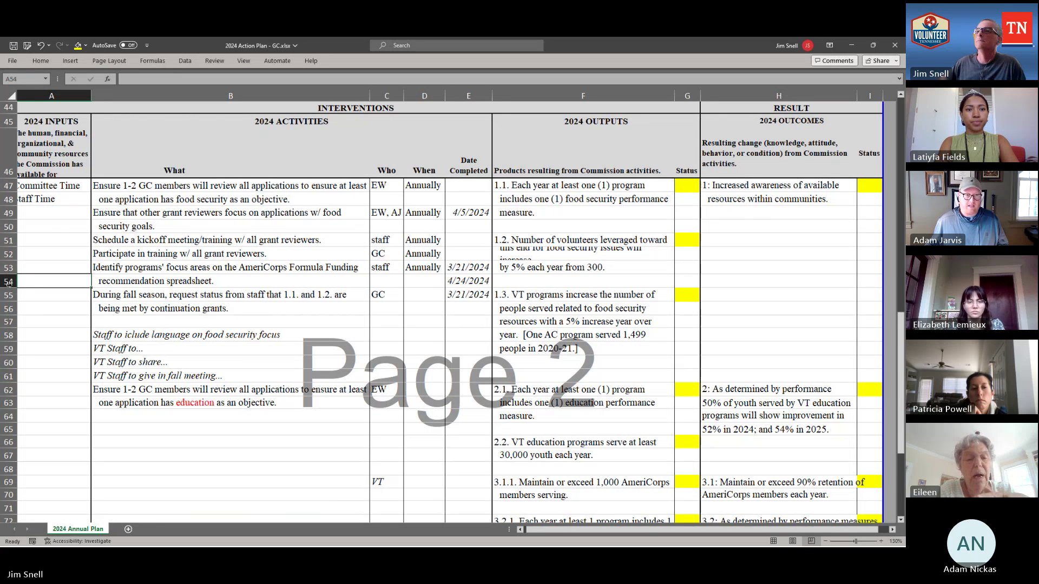
{"action": "left_click_drag", "start_coordinate": [13, 261], "coordinate": [13, 268]}
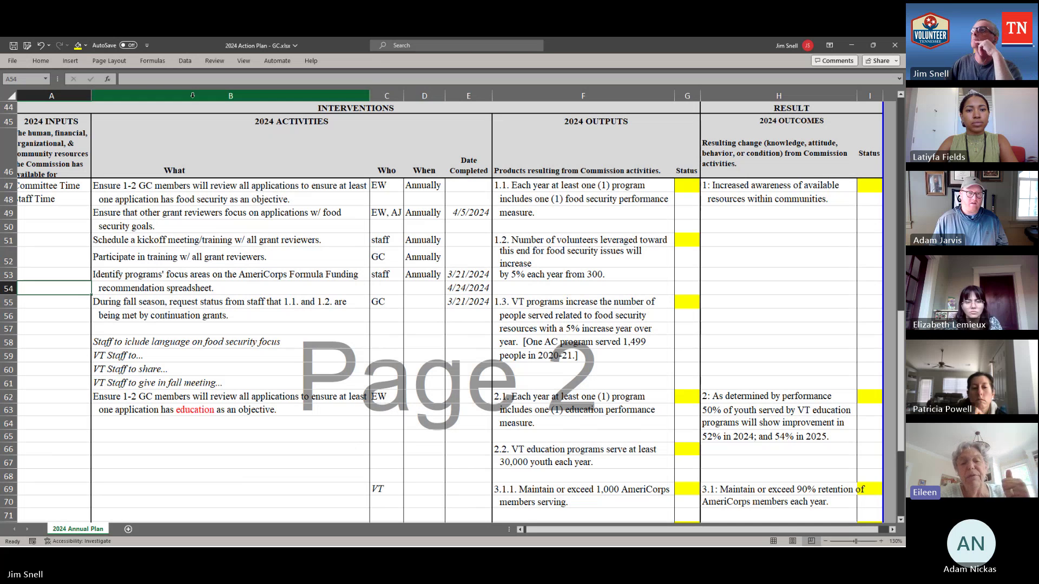
Step: Switch the worksheet from Page Break Preview to Normal view and show the State Plan rows at 130% zoom
{"action": "left_click", "coordinate": [249, 64]}
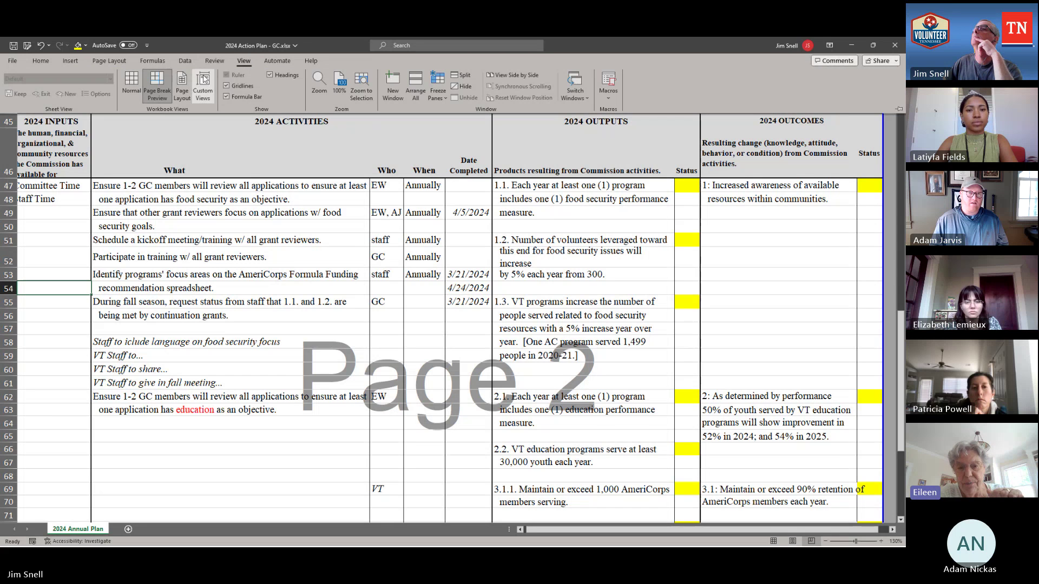
{"action": "left_click", "coordinate": [132, 84]}
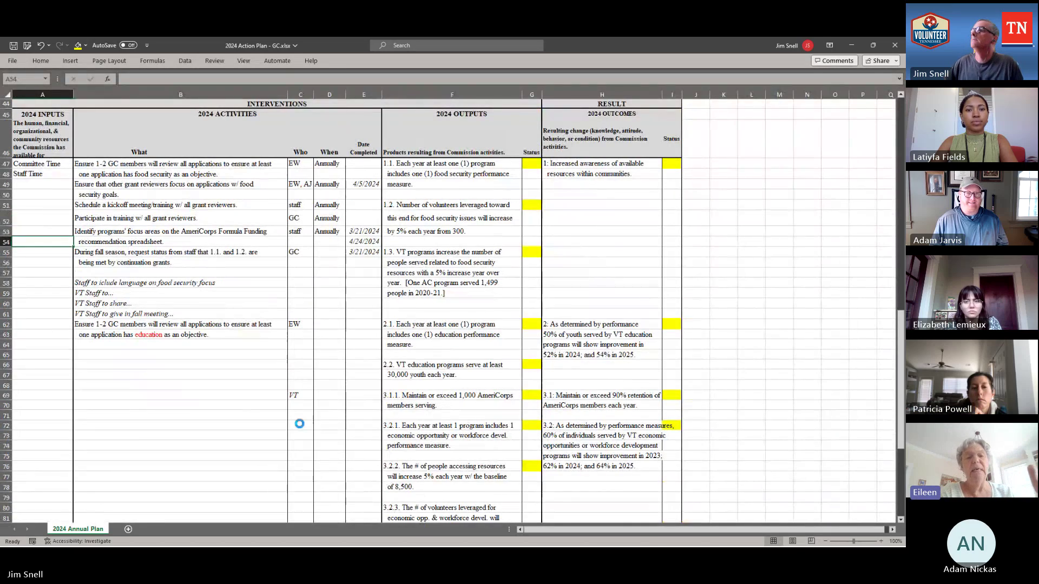
{"action": "scroll", "coordinate": [299, 423], "scroll_direction": "up", "scroll_amount": 2, "text": "ctrl"}
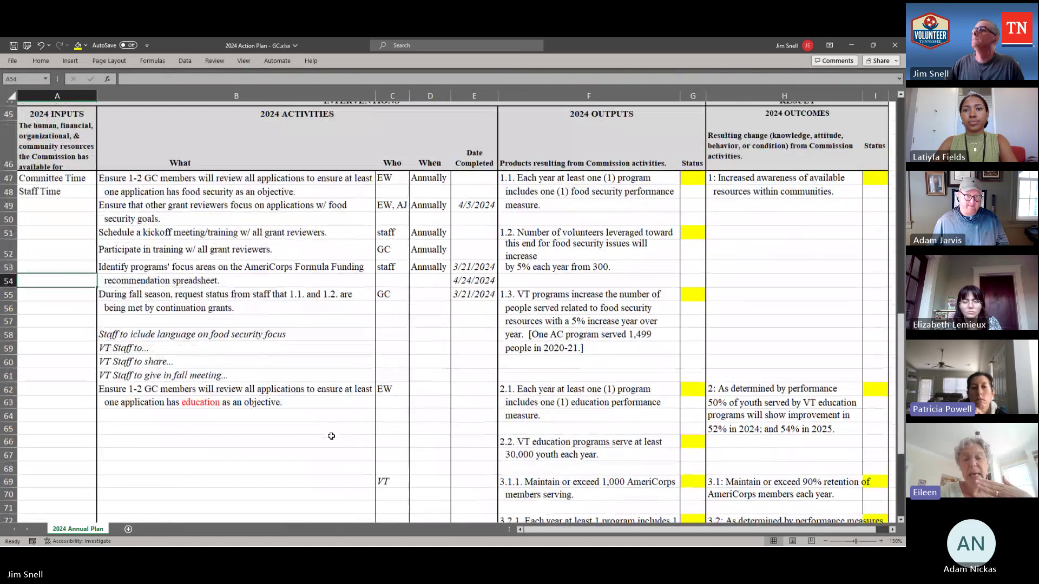
{"action": "scroll", "coordinate": [331, 436], "scroll_direction": "up", "scroll_amount": 1}
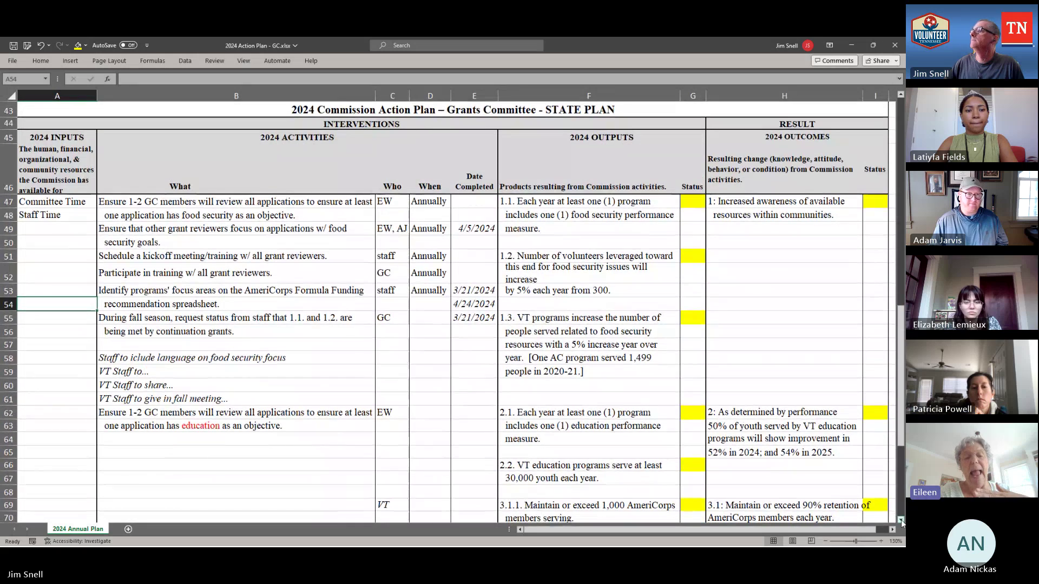
{"action": "left_click", "coordinate": [901, 520]}
{"action": "left_click", "coordinate": [900, 519]}
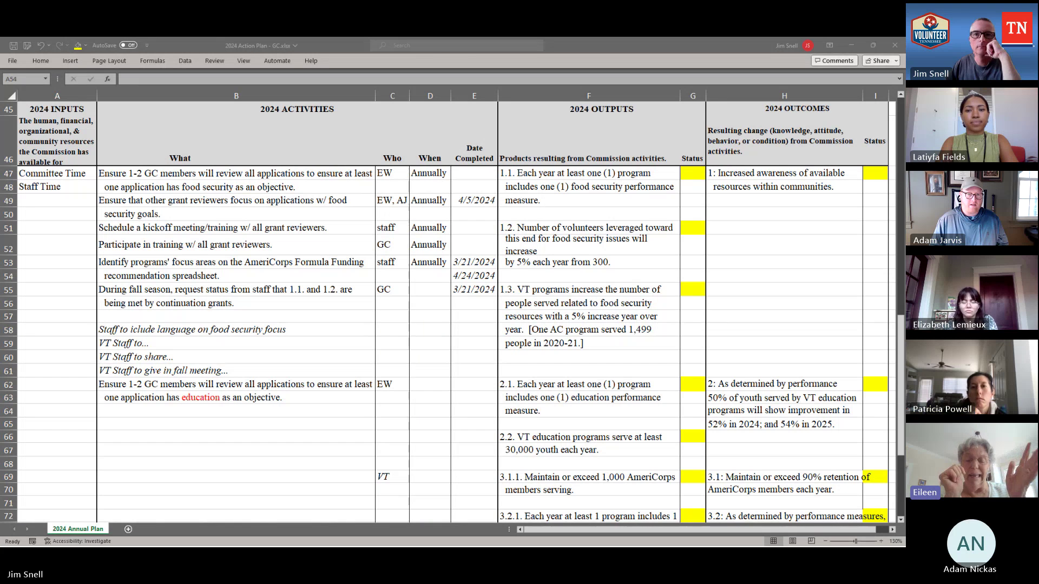
{"action": "key", "text": "alt+Tab"}
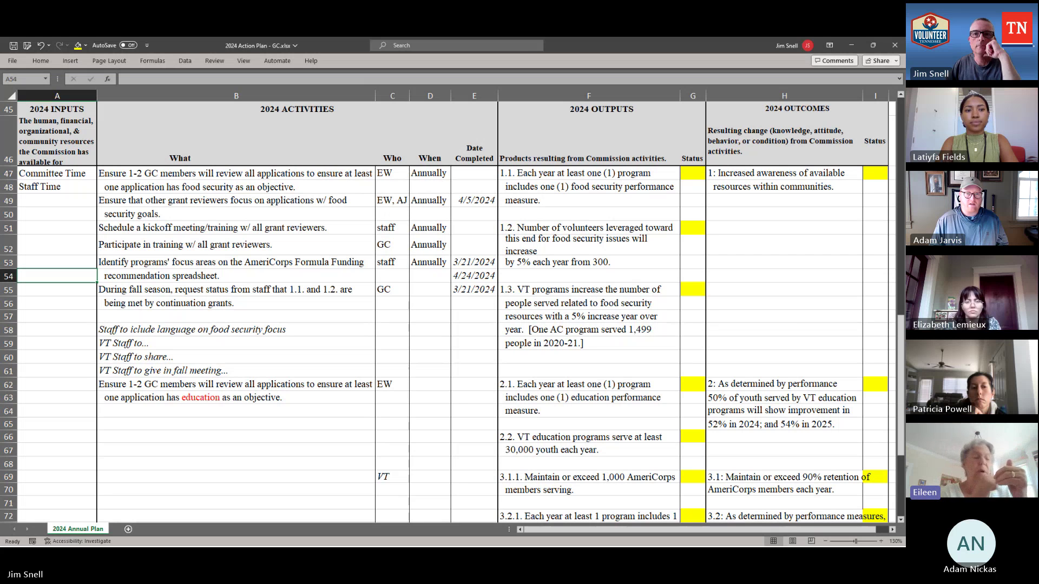
{"action": "key", "text": "alt+Tab"}
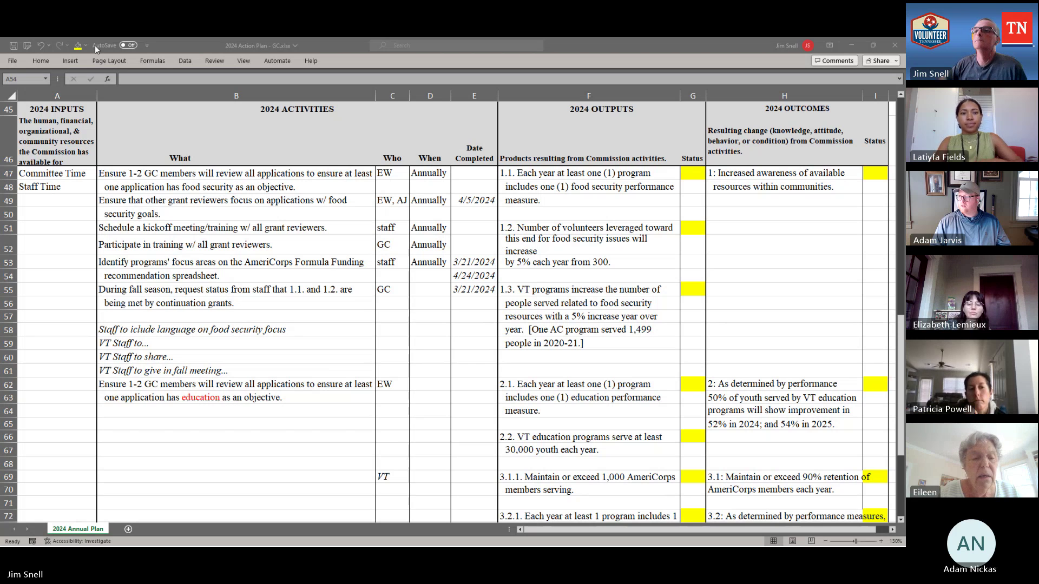
Step: Correct the misspelled "iclude" to "include" in the staff note about food security focus in cell B58
{"action": "left_click", "coordinate": [132, 330]}
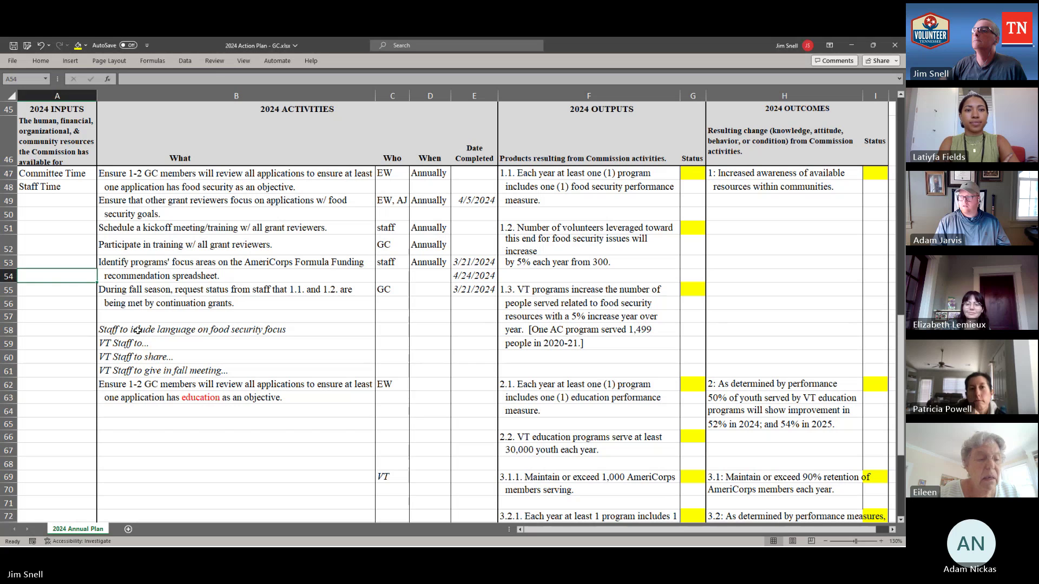
{"action": "double_click", "coordinate": [133, 331]}
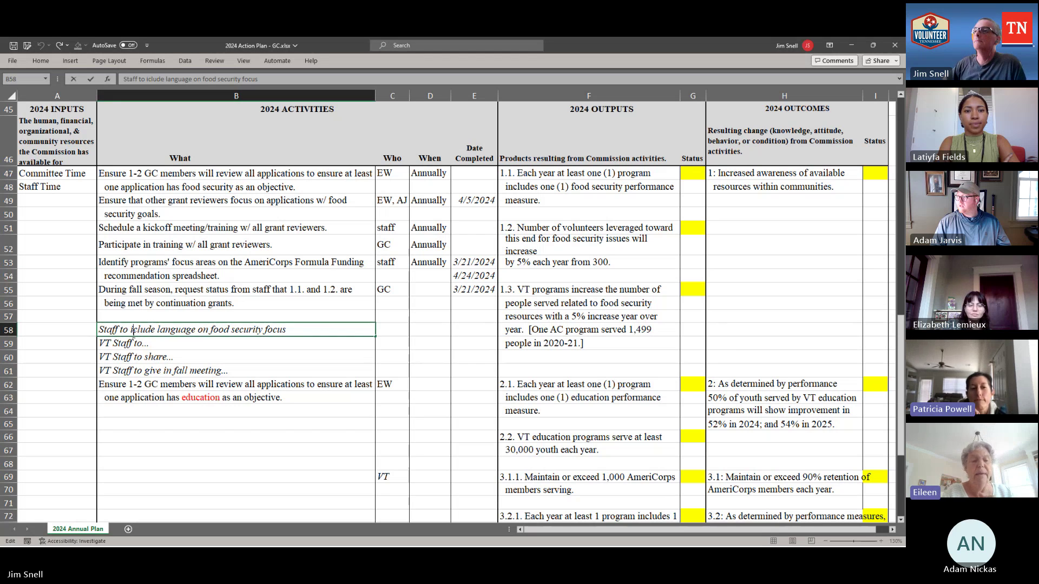
{"action": "type", "text": "n"}
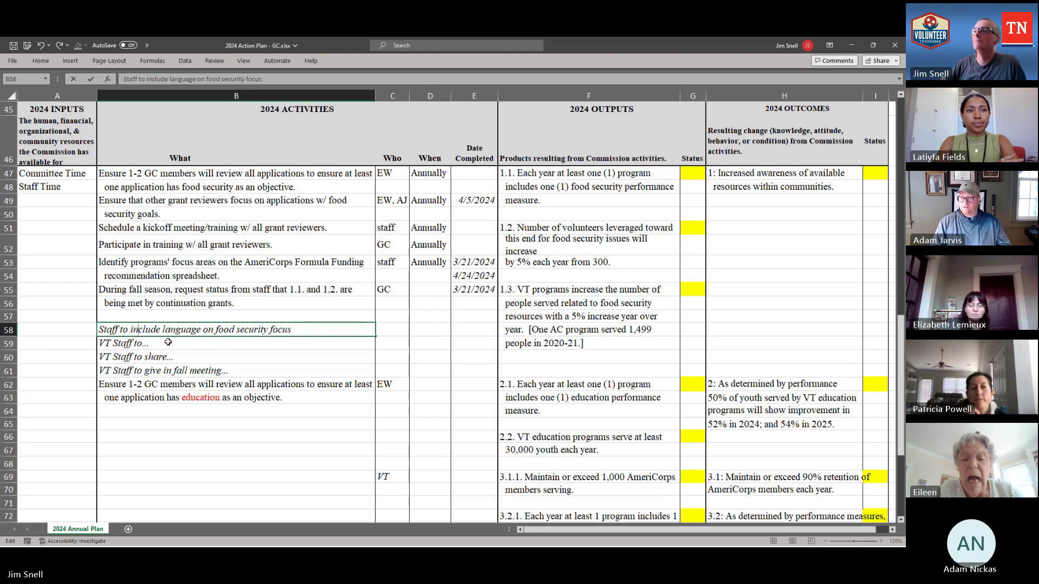
{"action": "left_click", "coordinate": [142, 343]}
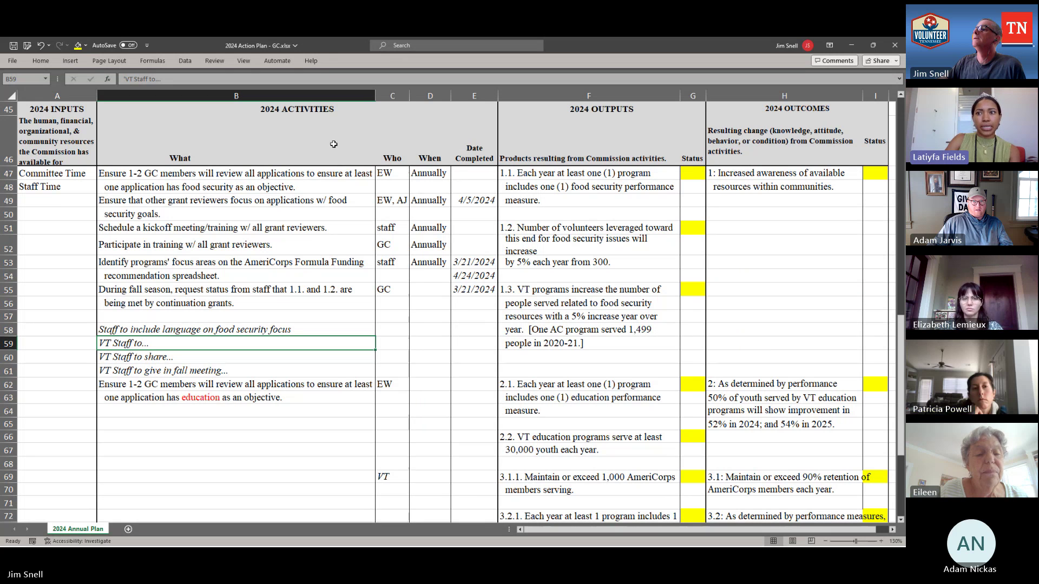
Step: Enter 4/3/2024 as the completion date for the food security application review activity in cell E47
{"action": "left_click", "coordinate": [462, 175]}
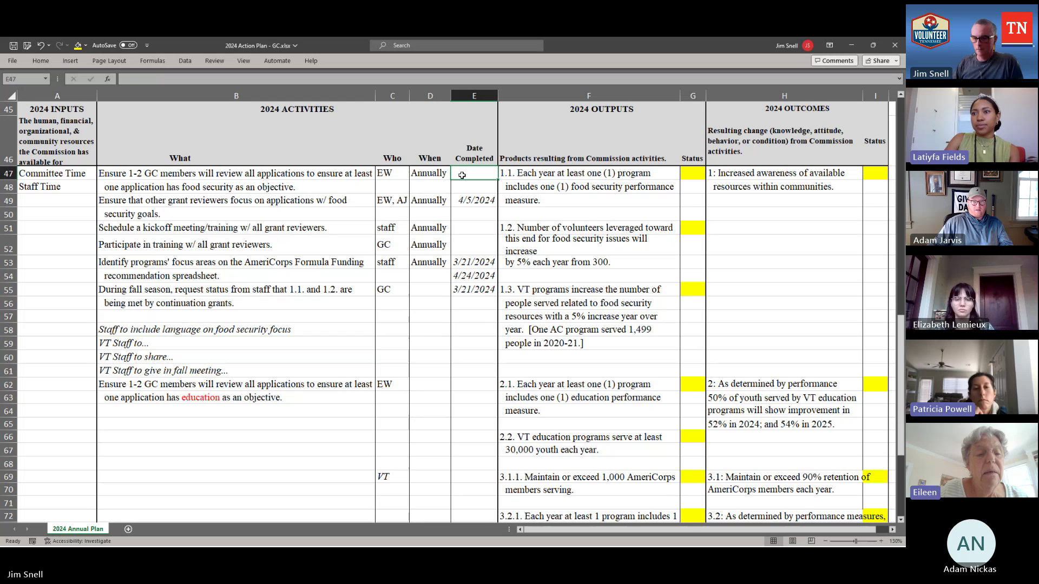
{"action": "type", "text": "43"}
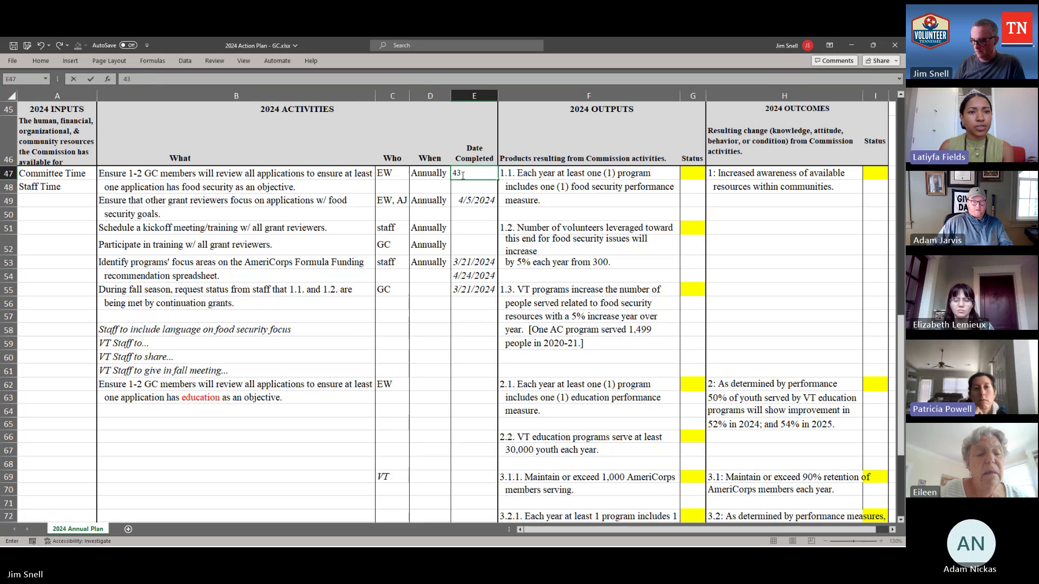
{"action": "type", "text": "."}
{"action": "key", "text": "BackSpace"}
{"action": "key", "text": "BackSpace"}
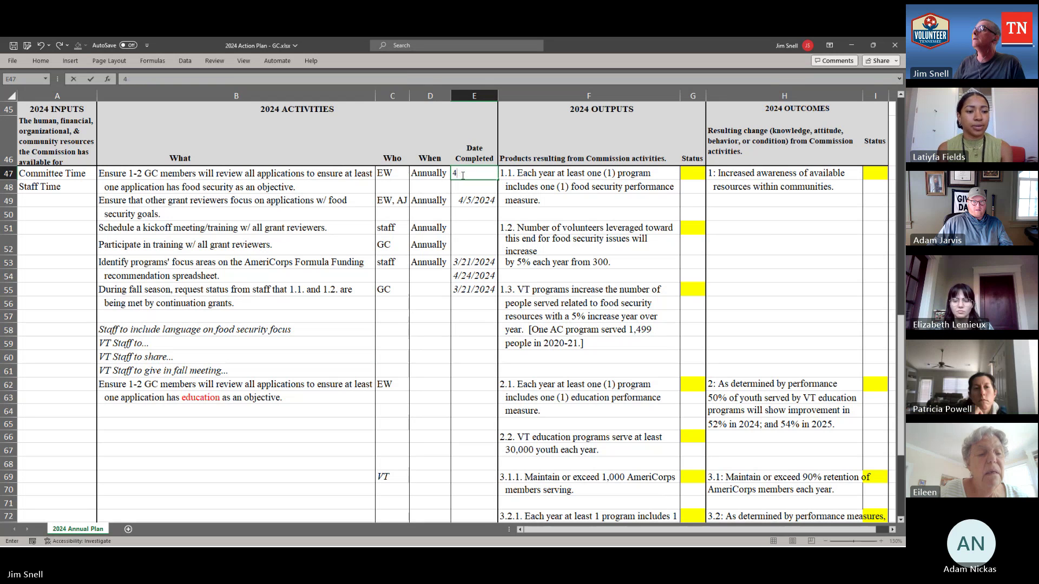
{"action": "type", "text": "/3/25"}
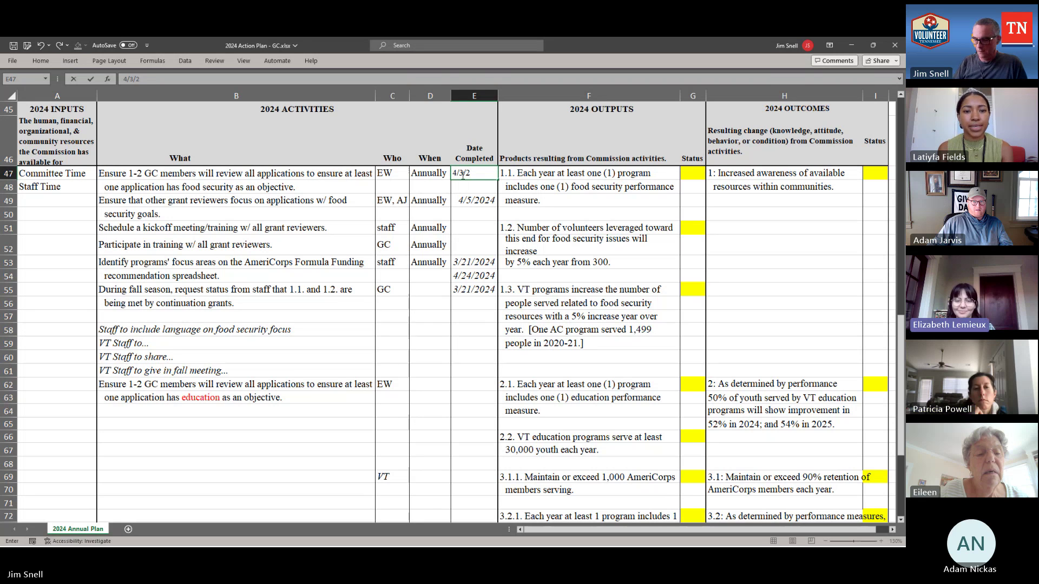
{"action": "key", "text": "Return"}
Step: Highlight the completion date in cell E47 with a yellow fill
{"action": "left_click", "coordinate": [461, 175]}
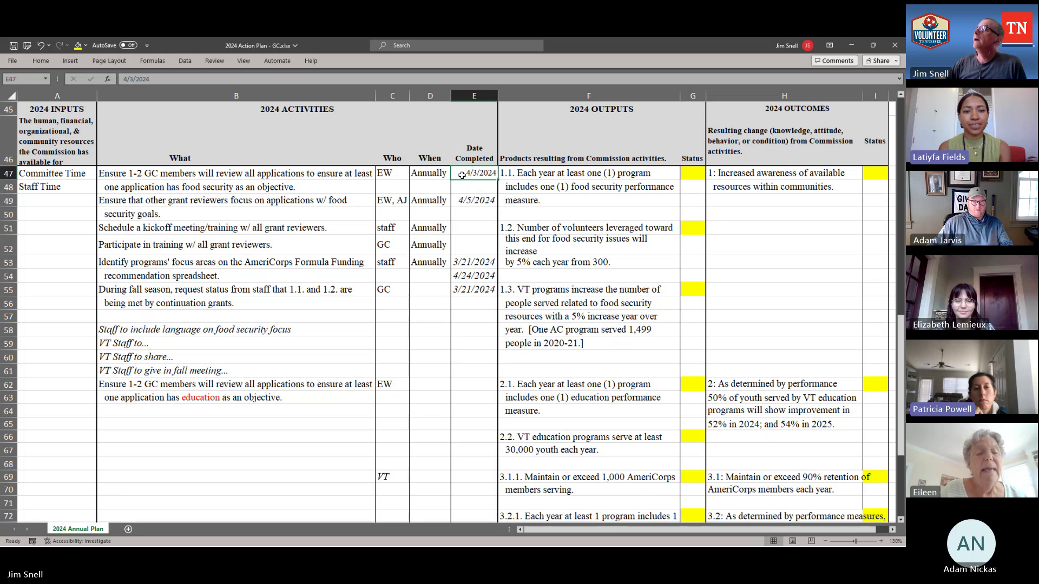
{"action": "right_click", "coordinate": [461, 175]}
{"action": "left_click", "coordinate": [497, 160]}
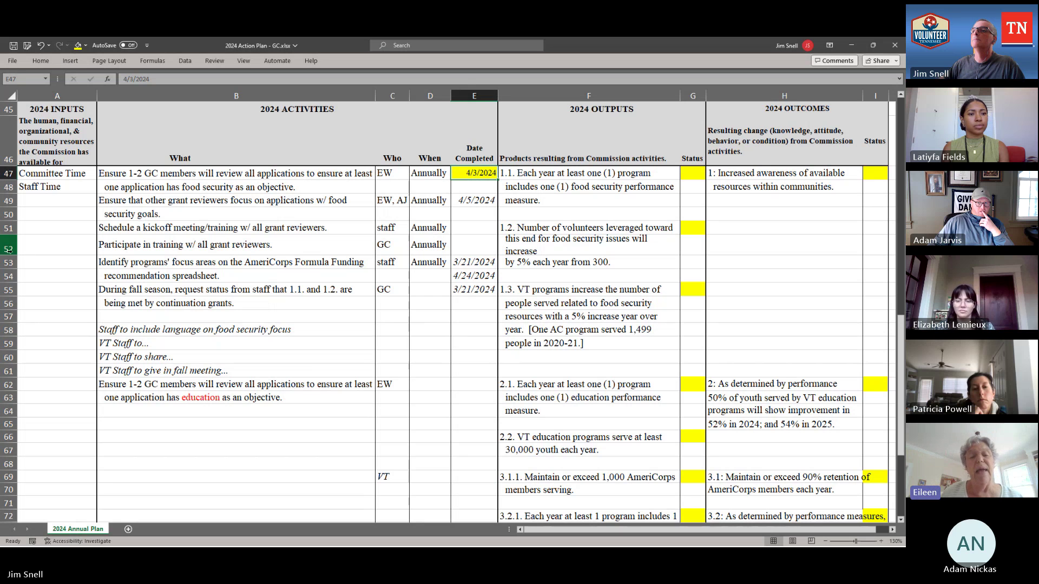
Step: Increase the height of row 52 slightly to give output 1.2 more room
{"action": "left_click_drag", "start_coordinate": [8, 255], "coordinate": [11, 262]}
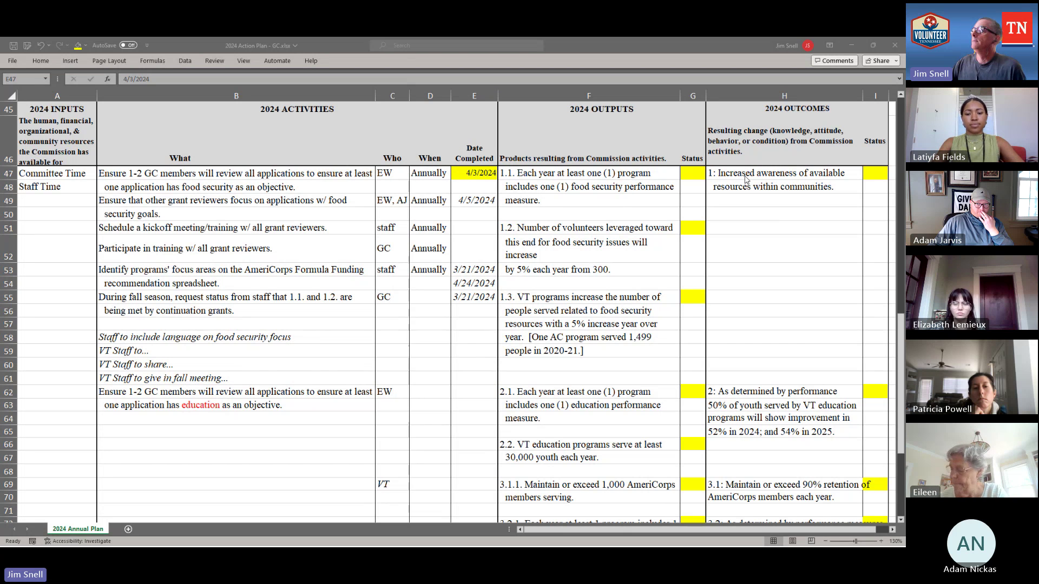
{"action": "key", "text": "alt+Tab"}
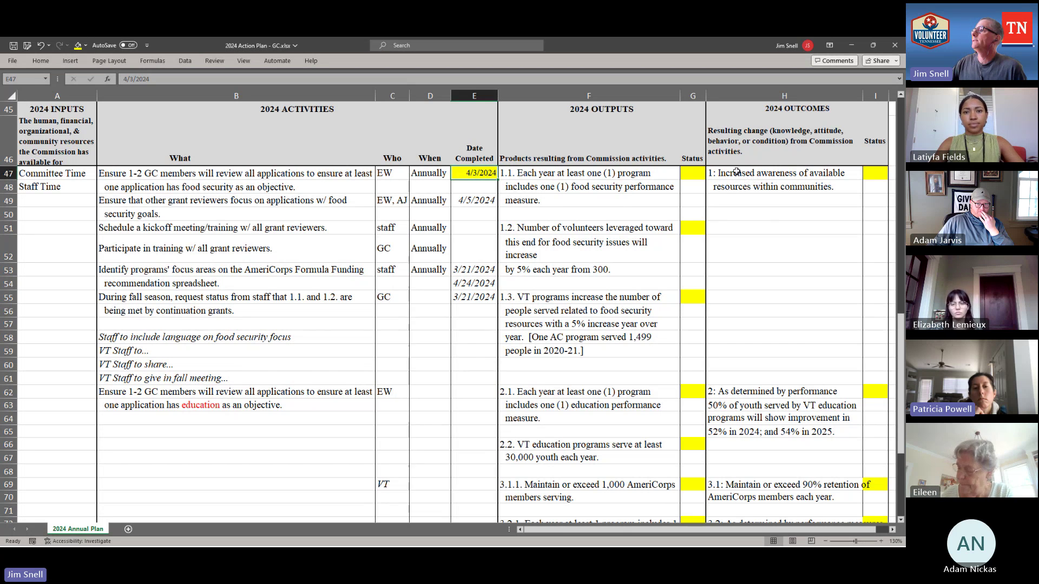
Step: Review the food security outcome in column H, its outputs in column F, and the supporting activities in column B from row 47
{"action": "left_click_drag", "start_coordinate": [736, 171], "coordinate": [745, 190]}
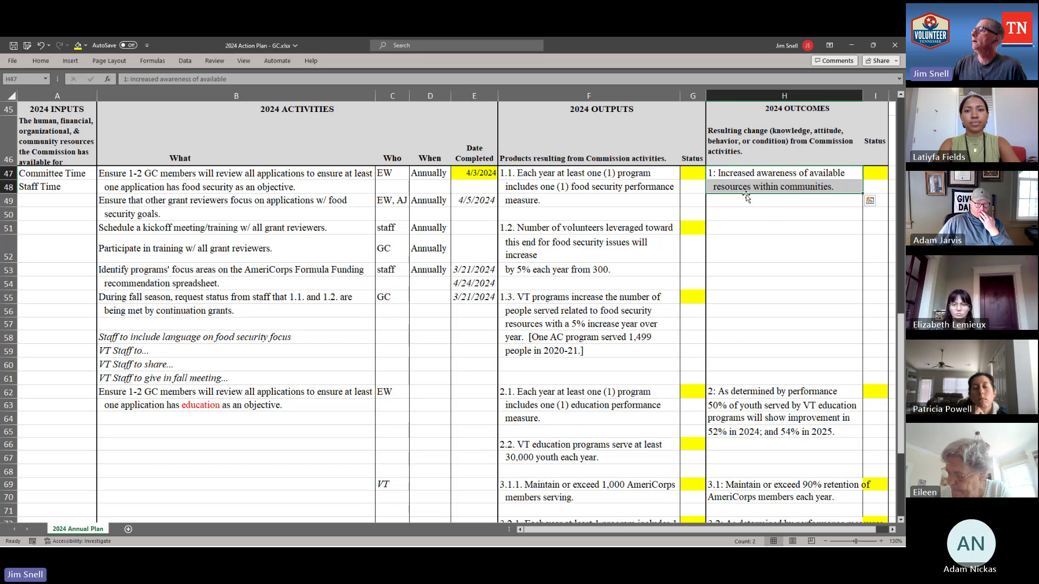
{"action": "left_click", "coordinate": [788, 204]}
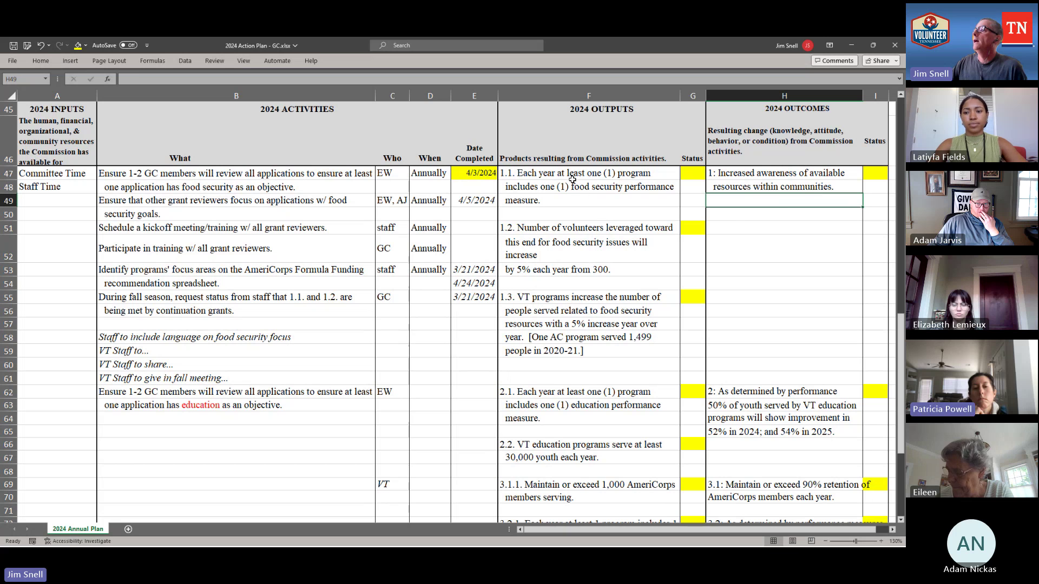
{"action": "left_click_drag", "start_coordinate": [557, 173], "coordinate": [563, 243]}
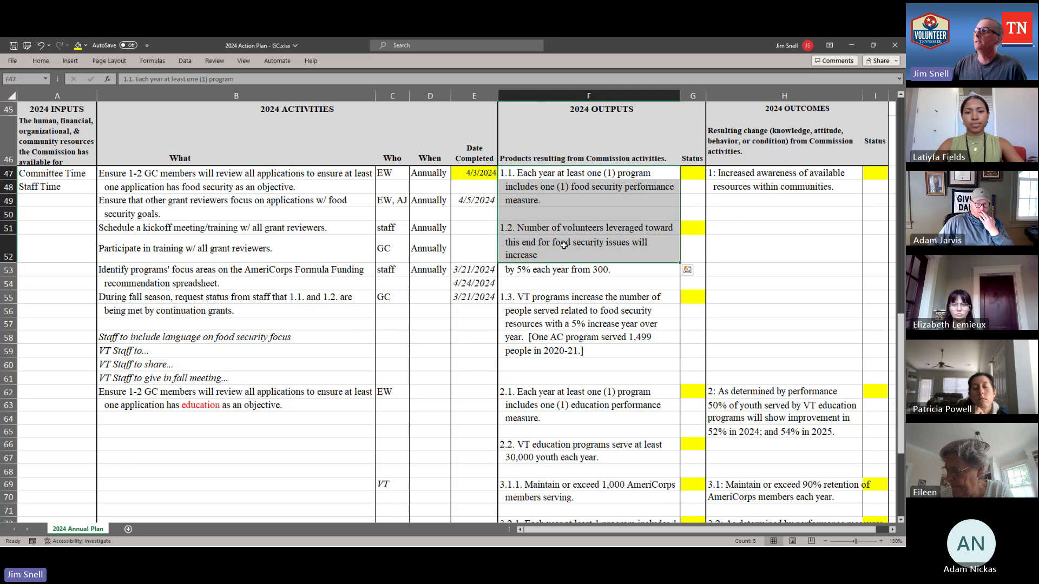
{"action": "left_click", "coordinate": [567, 238]}
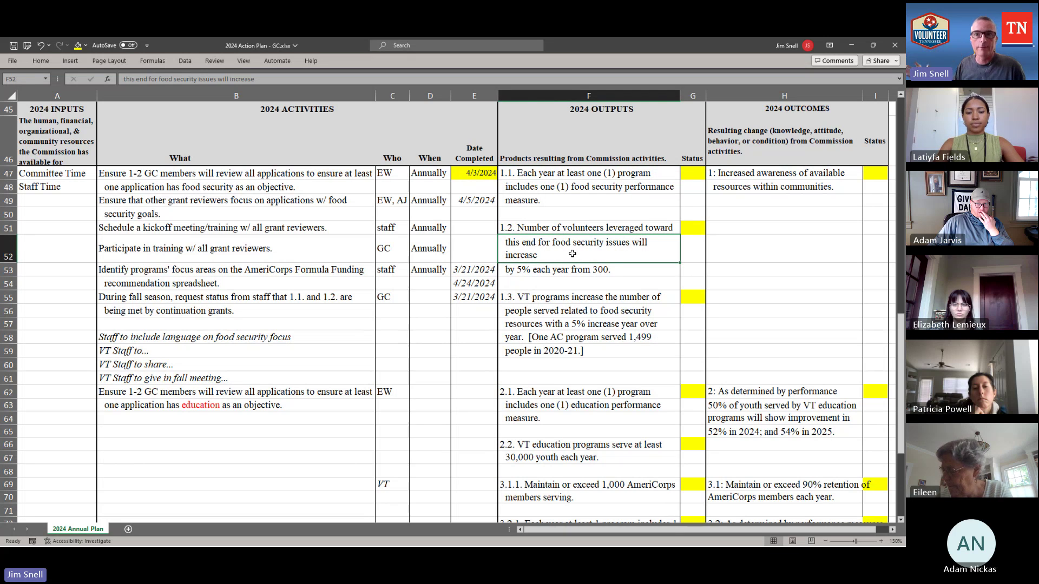
{"action": "left_click", "coordinate": [188, 173]}
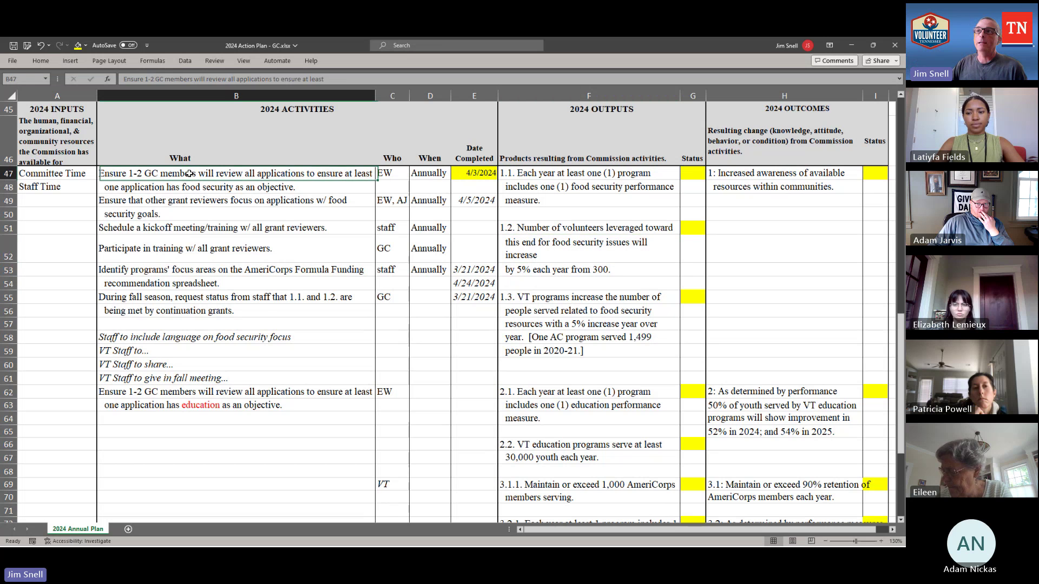
{"action": "left_click_drag", "start_coordinate": [189, 173], "coordinate": [191, 395]}
{"action": "left_click", "coordinate": [217, 202]}
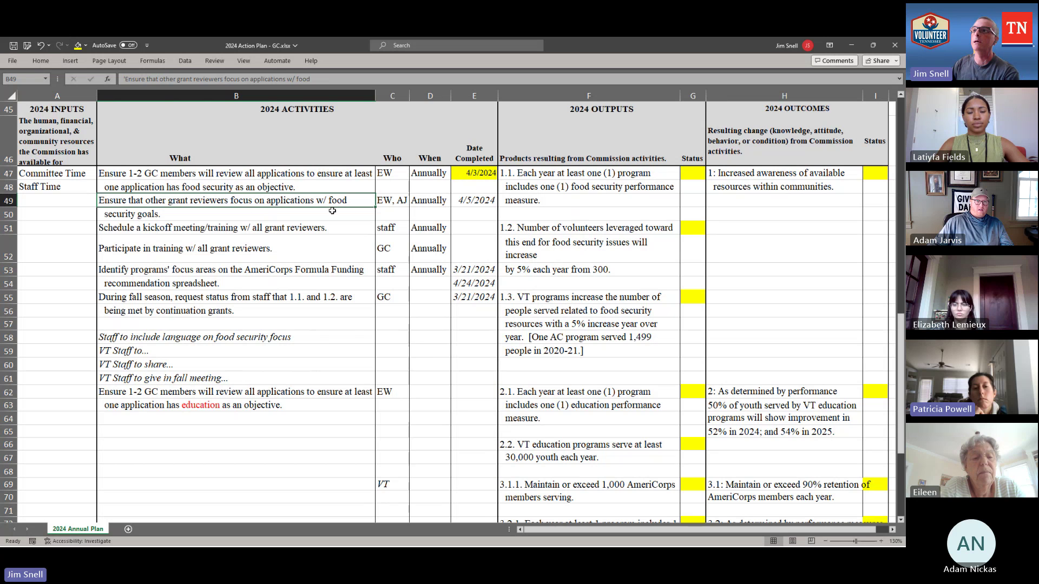
{"action": "left_click_drag", "start_coordinate": [300, 173], "coordinate": [307, 251]}
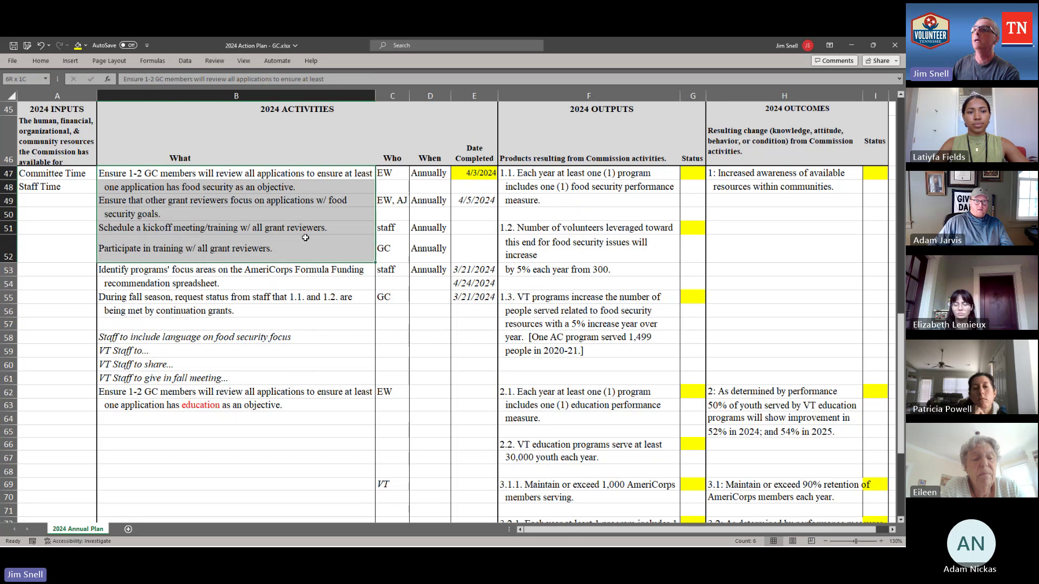
{"action": "left_click", "coordinate": [308, 216]}
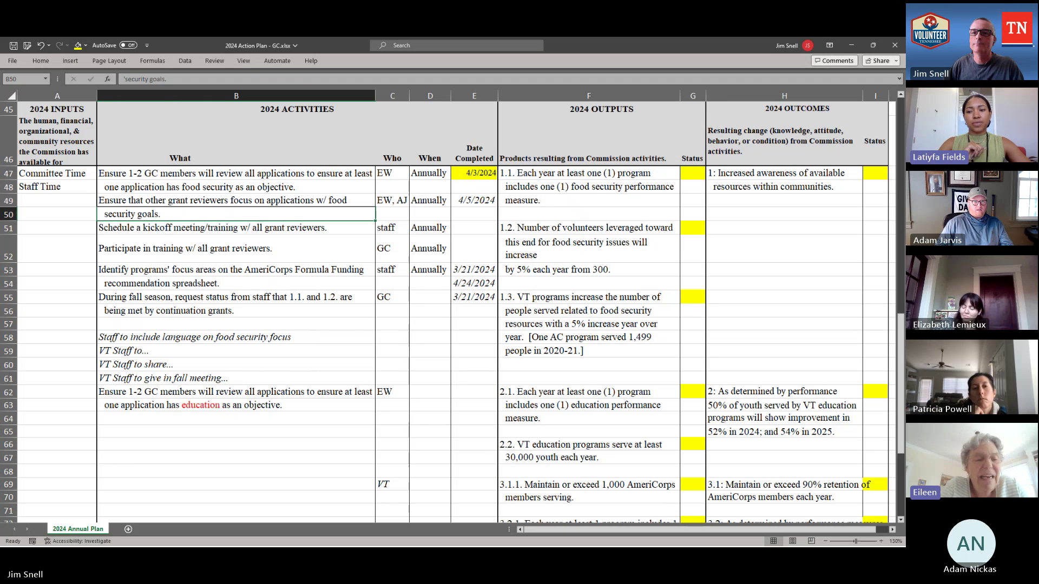
Step: Save the changes to the 2024 Action Plan - GC.xlsx workbook
{"action": "key", "text": "alt+Tab"}
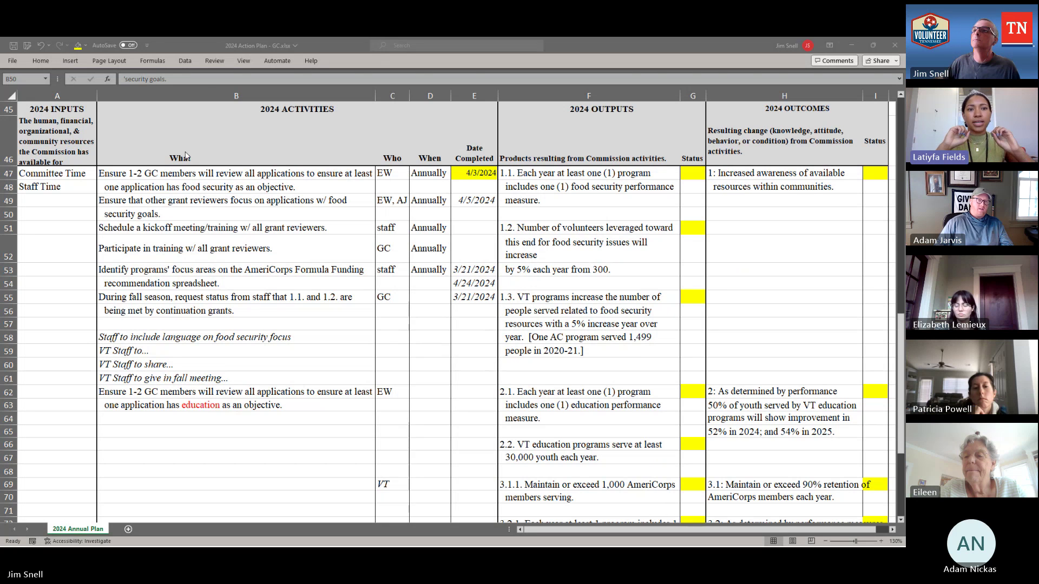
{"action": "key", "text": "alt+Tab"}
{"action": "left_click", "coordinate": [14, 46]}
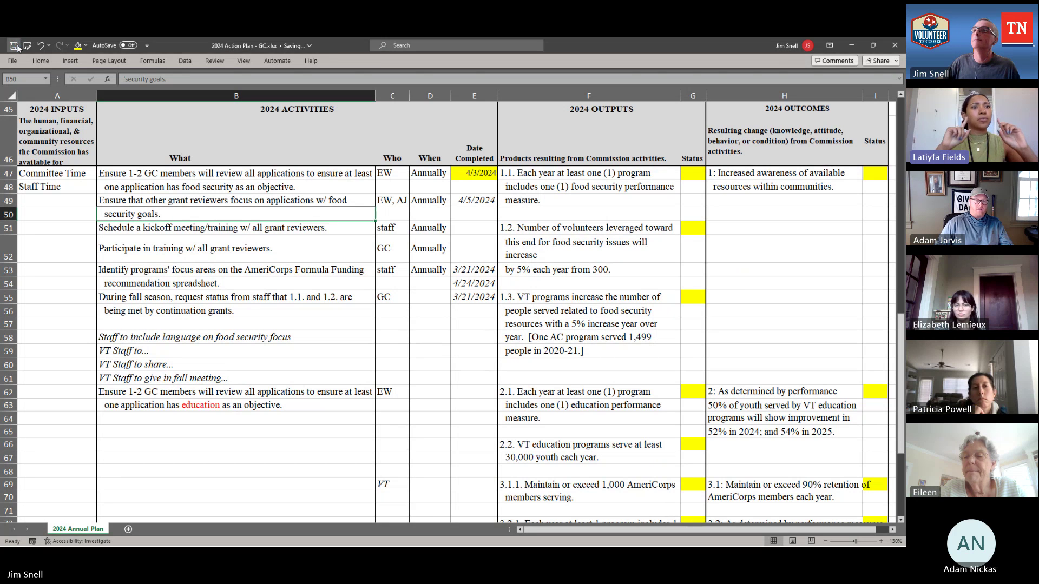